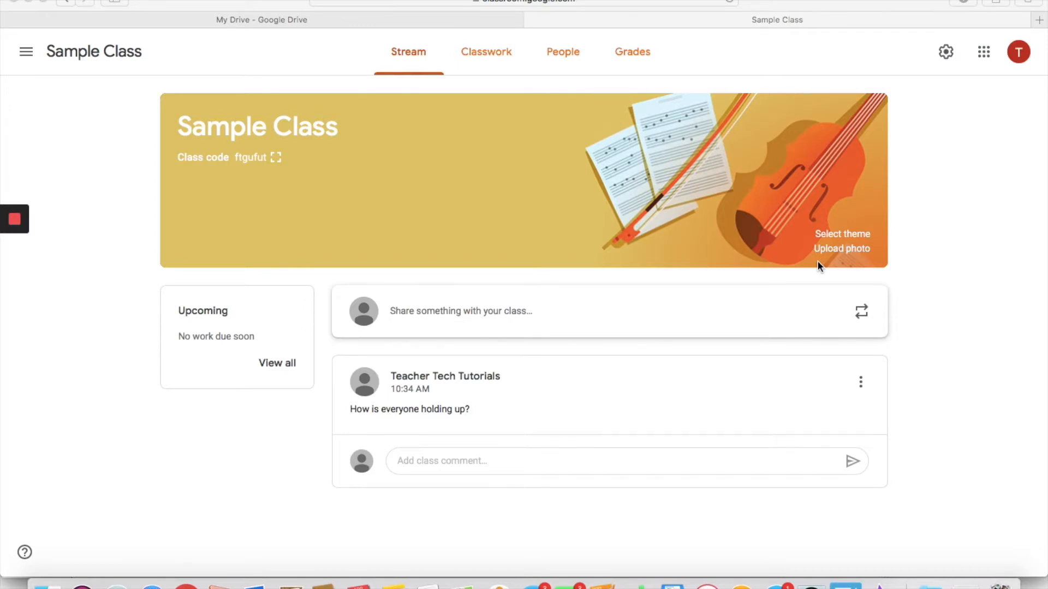
- Switch to Google Drive and look through the files in the Google Classroom Resources folder
left_click(420, 21)
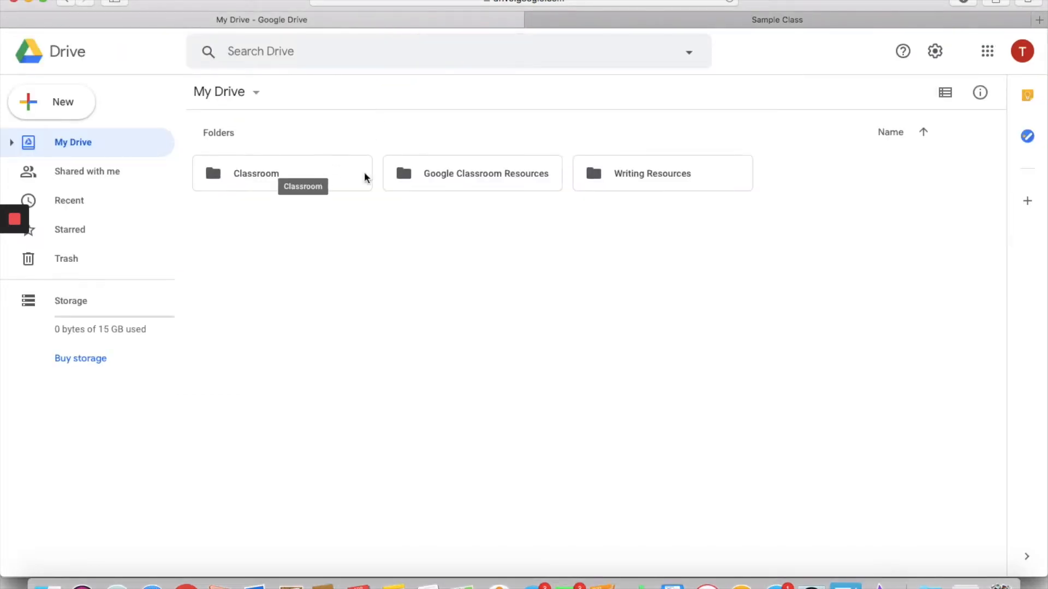
double_click(435, 175)
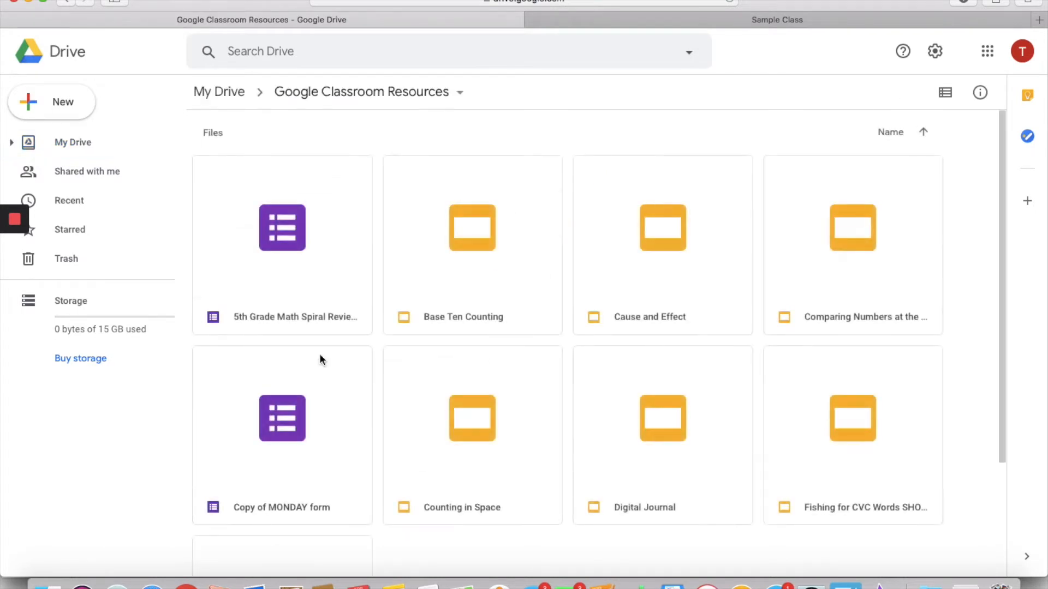
scroll(428, 313, "down", 2)
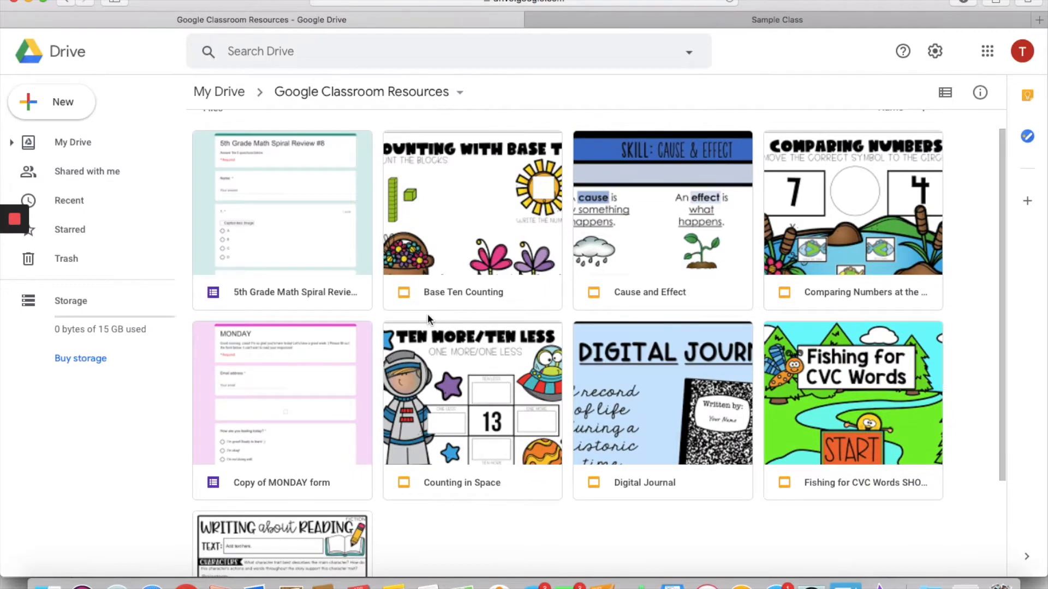
scroll(428, 315, "down", 3)
scroll(428, 314, "up", 4)
scroll(428, 314, "down", 2)
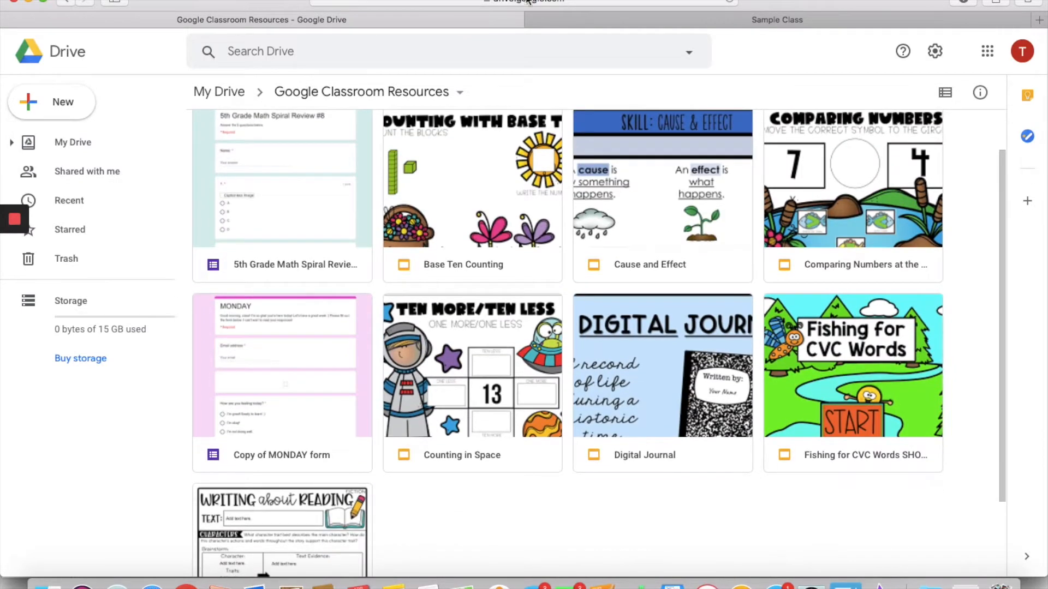
- Switch back to Google Classroom and start a new assignment in the classwork of Sample Class, dismissing the introductory tip
left_click(571, 20)
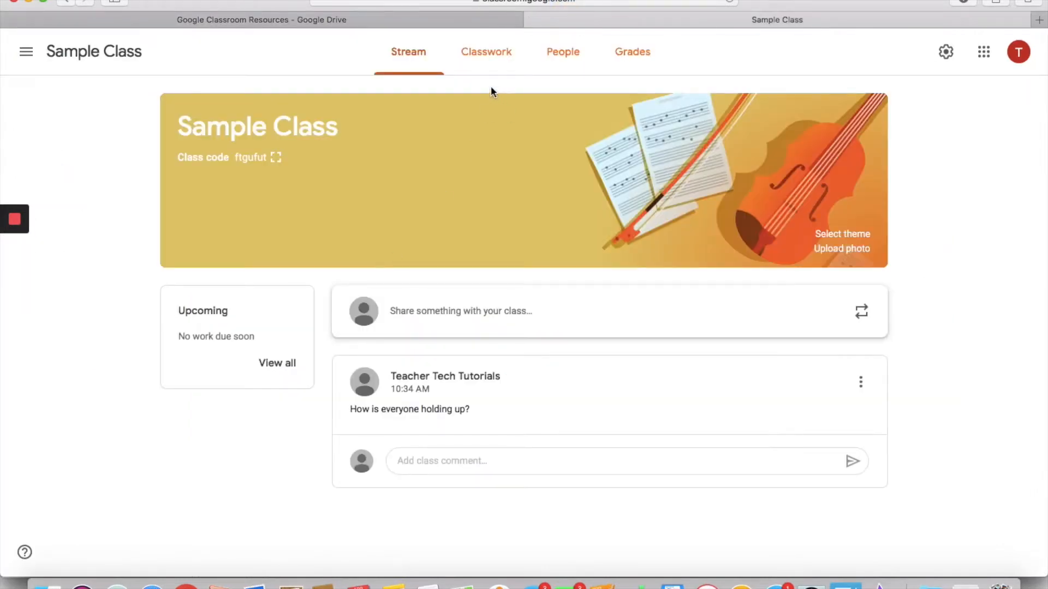
left_click(492, 51)
left_click(423, 52)
left_click(483, 51)
left_click(294, 122)
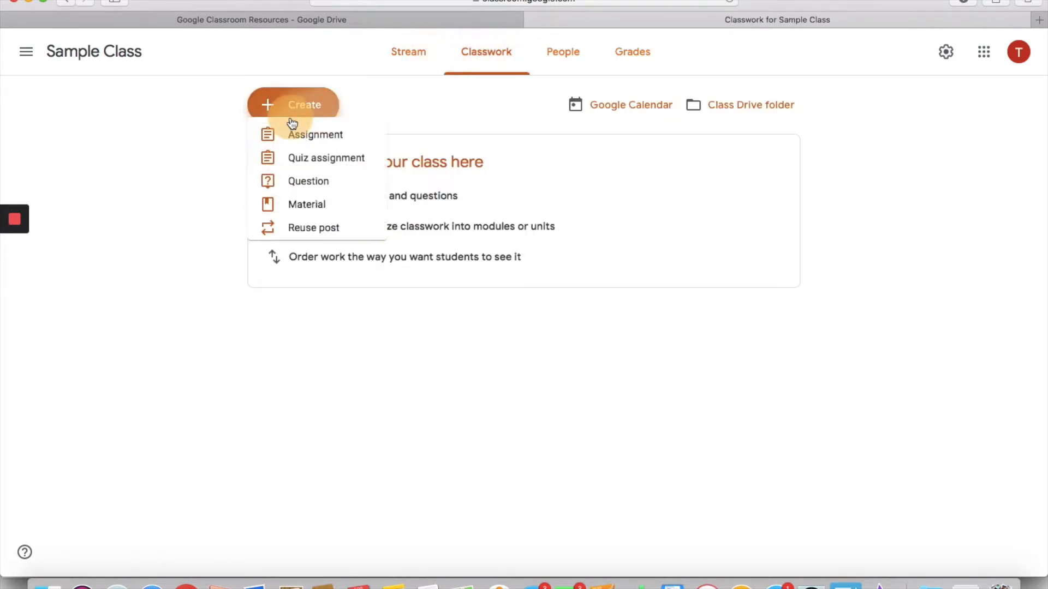
left_click(301, 152)
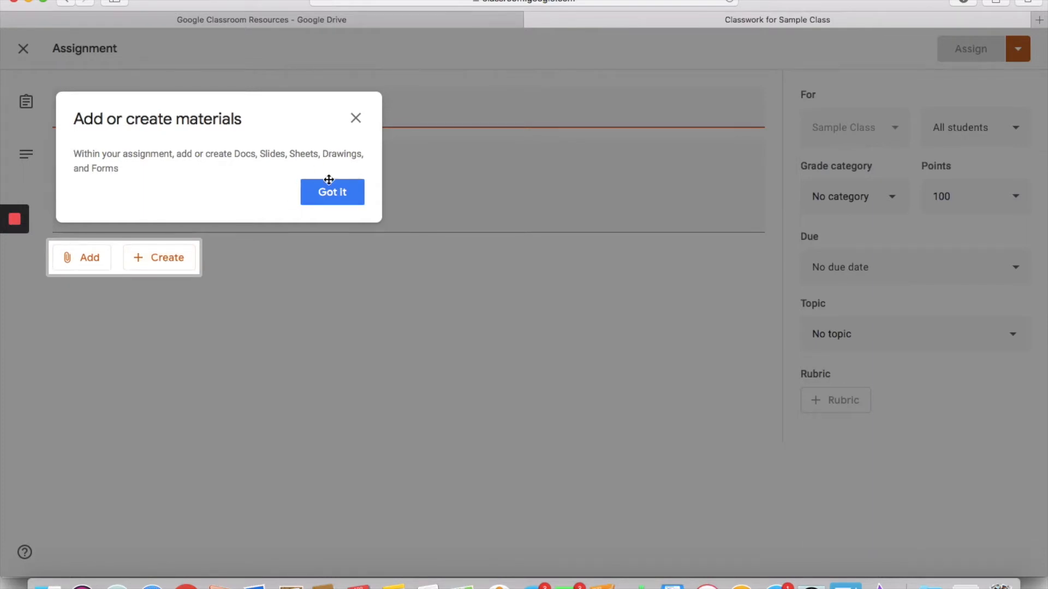
left_click(331, 198)
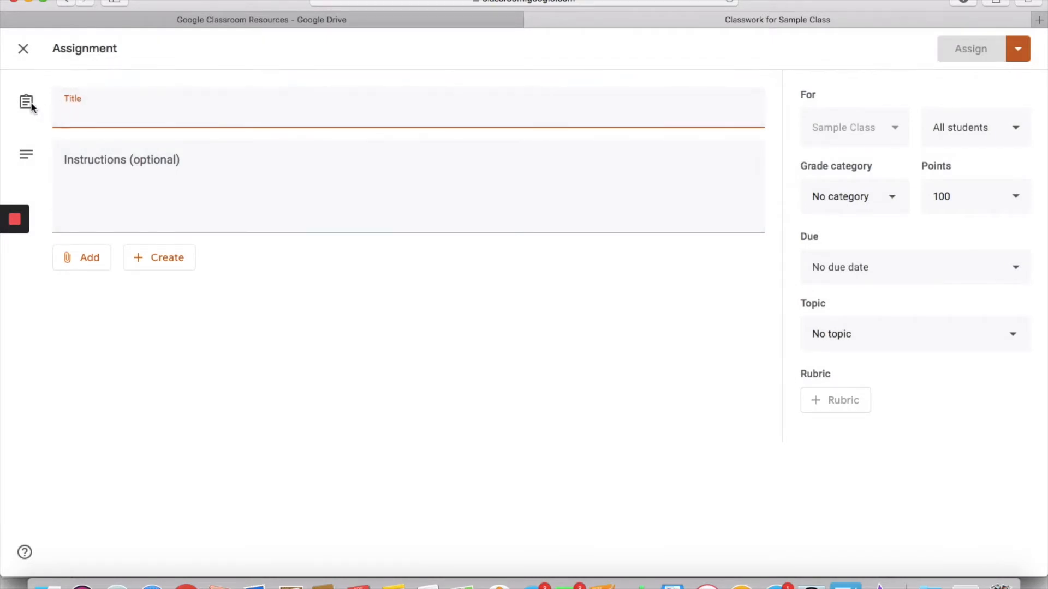
- Examine the instructions field and the class and student choices for the new assignment
left_click(115, 167)
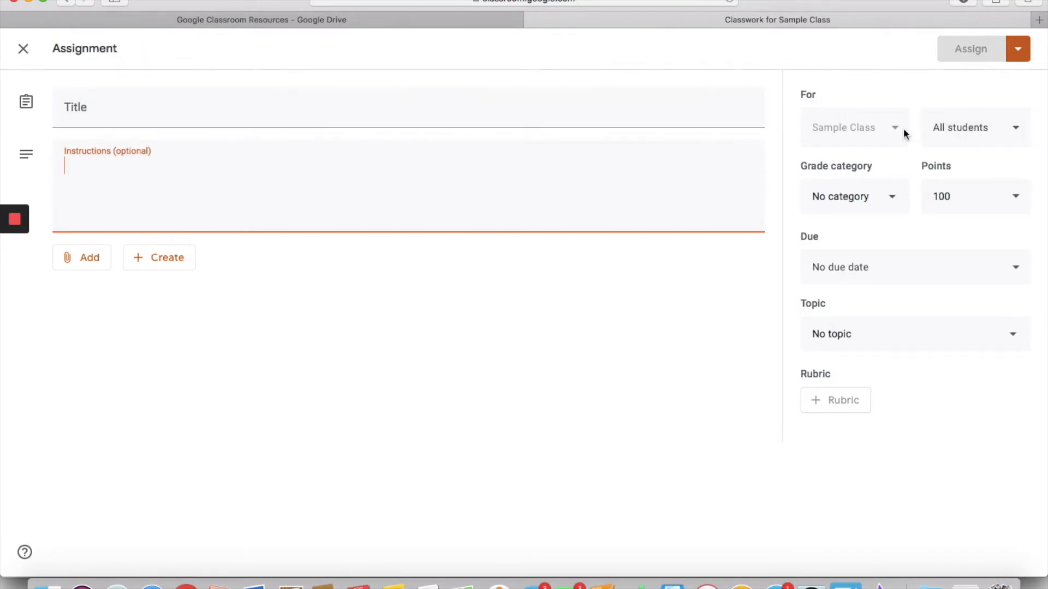
left_click(877, 128)
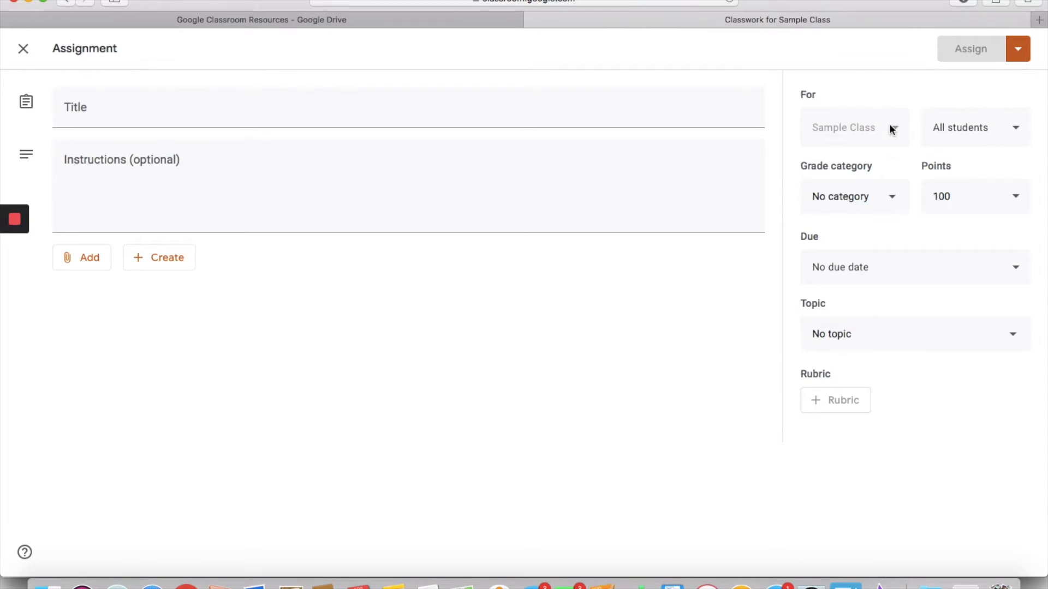
left_click(998, 143)
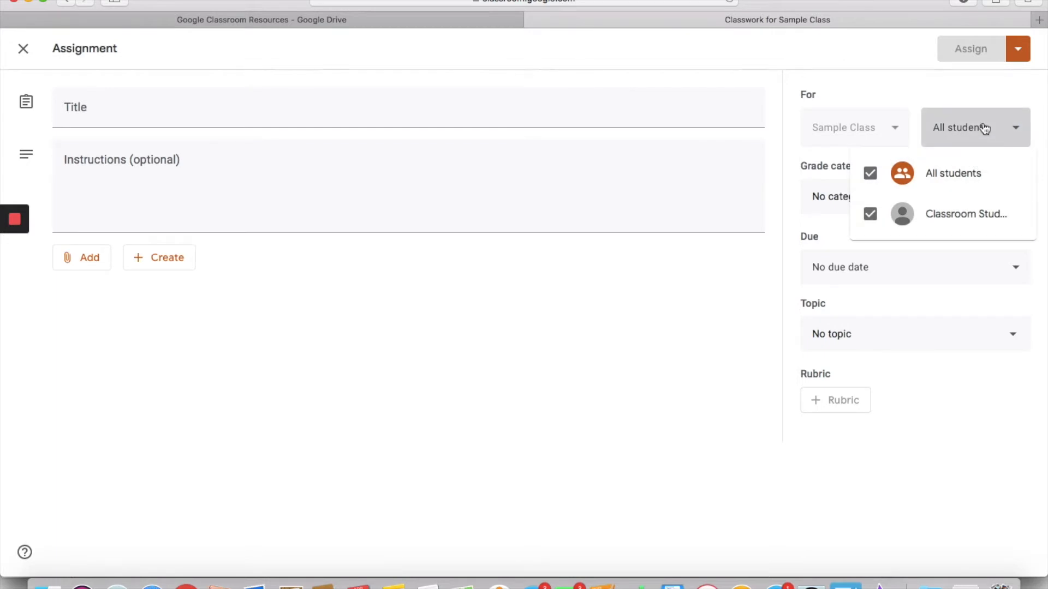
left_click(983, 128)
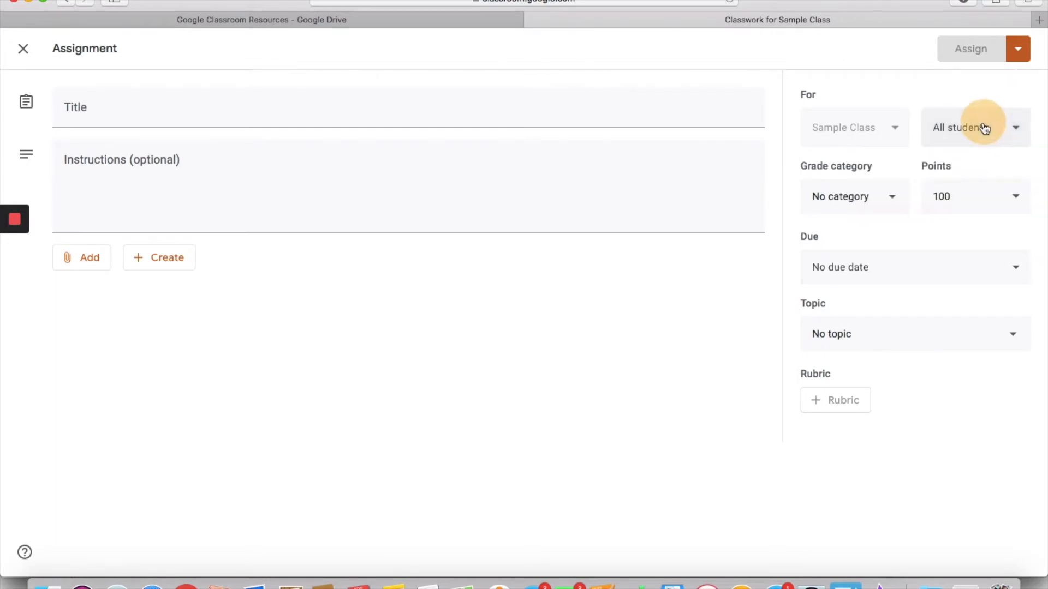
- Set the grade category to Math and the points to Ungraded, and check the due date options without setting one
left_click(879, 201)
left_click(865, 234)
left_click(873, 199)
left_click(862, 236)
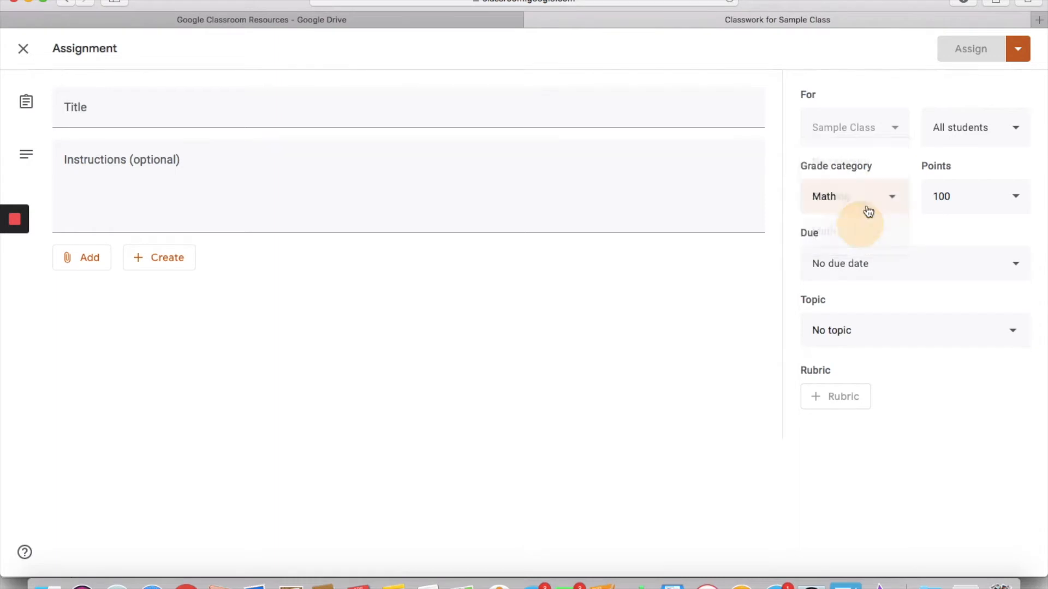
left_click(960, 196)
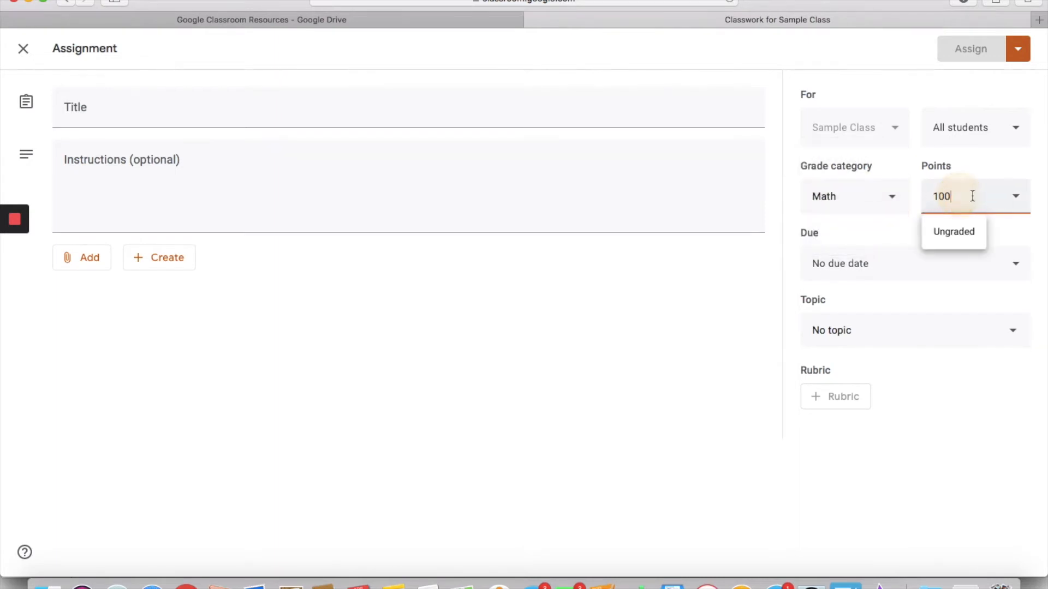
left_click(969, 232)
left_click(915, 272)
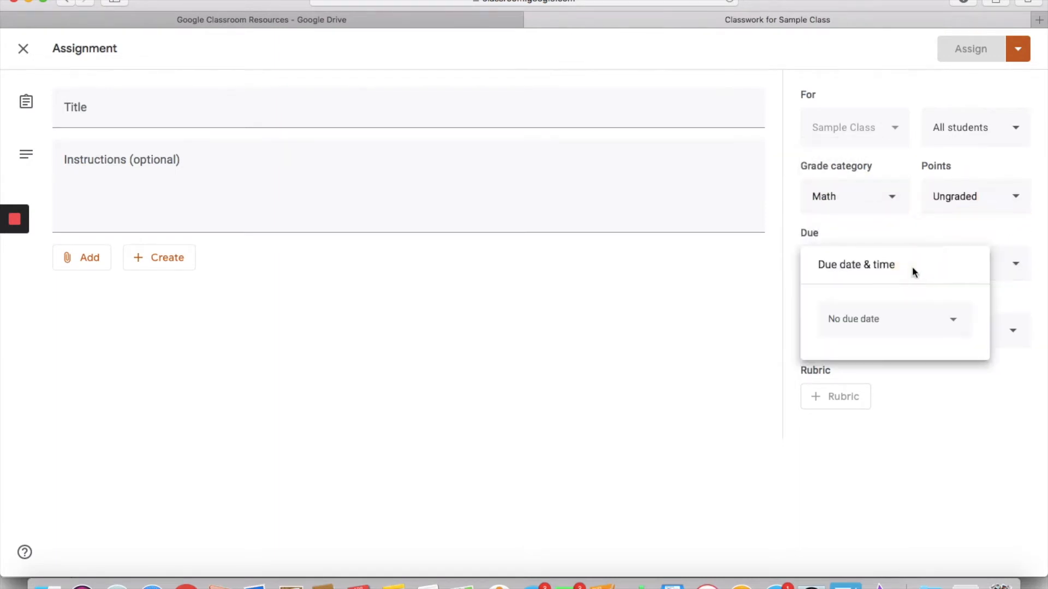
left_click(934, 405)
- Create a new topic named "Mathematics" for the assignment
left_click(884, 334)
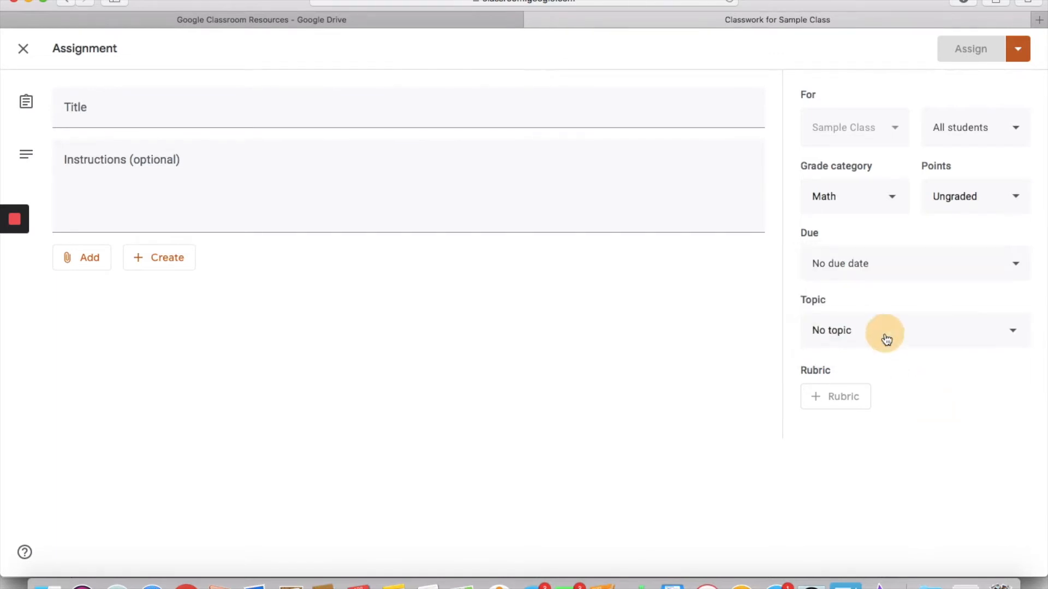
left_click(870, 367)
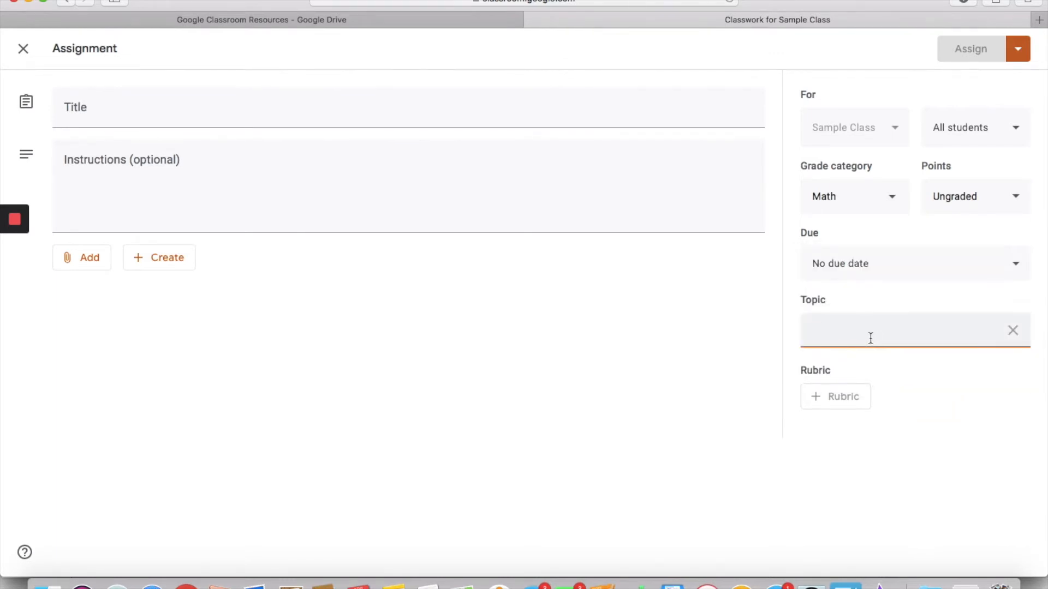
type("Math ")
type("Assign")
key("BackSpace")
key("BackSpace")
key("BackSpace")
key("BackSpace")
key("BackSpace")
key("BackSpace")
key("BackSpace")
type("ematics")
left_click(954, 403)
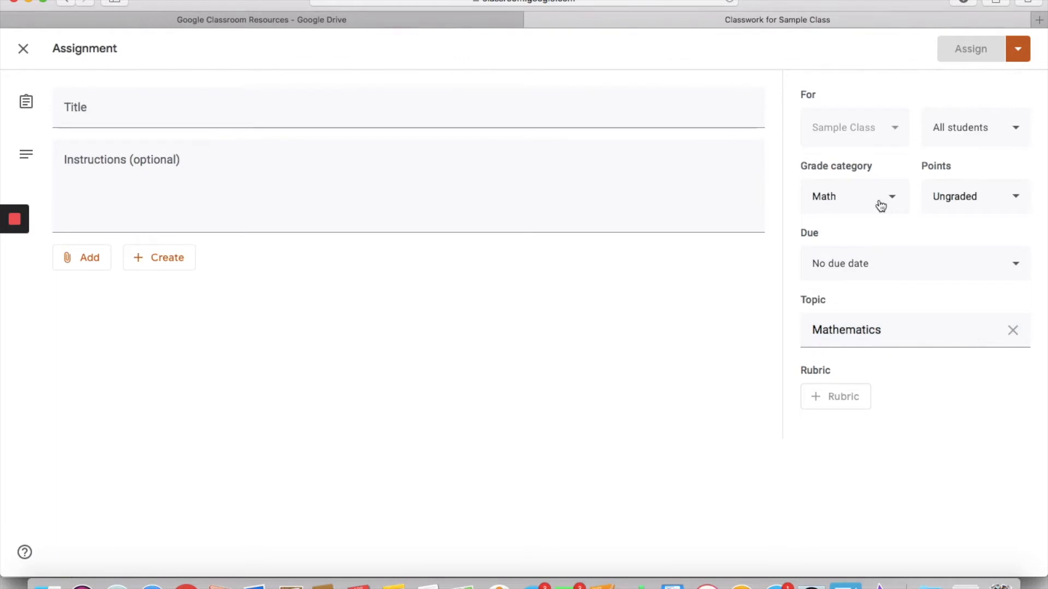
- Check the options for publishing the assignment, and title it "Week of April 6th Math Assignments"
left_click(1022, 54)
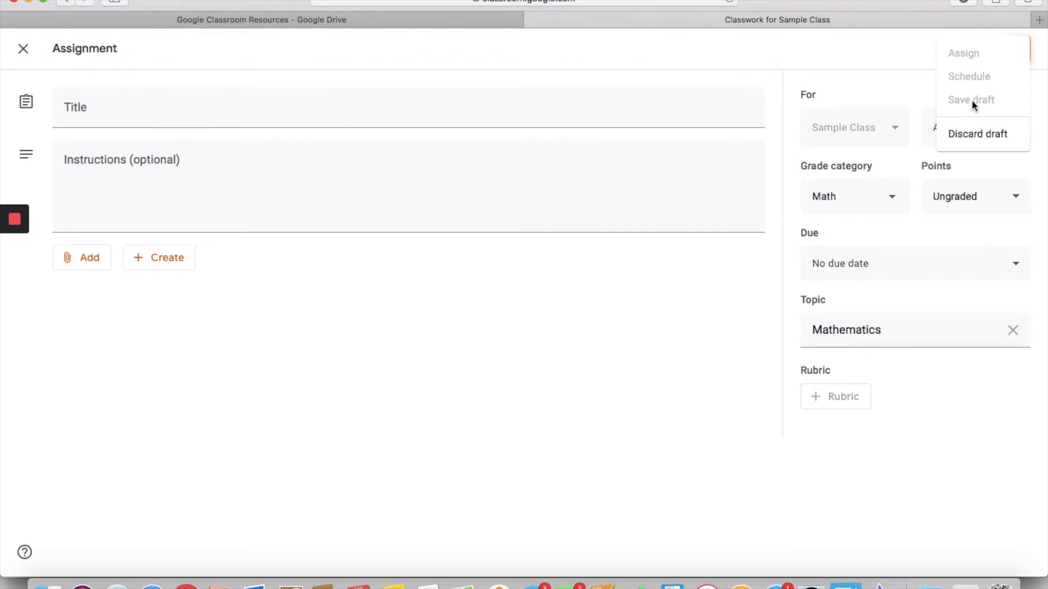
left_click(562, 176)
left_click(481, 103)
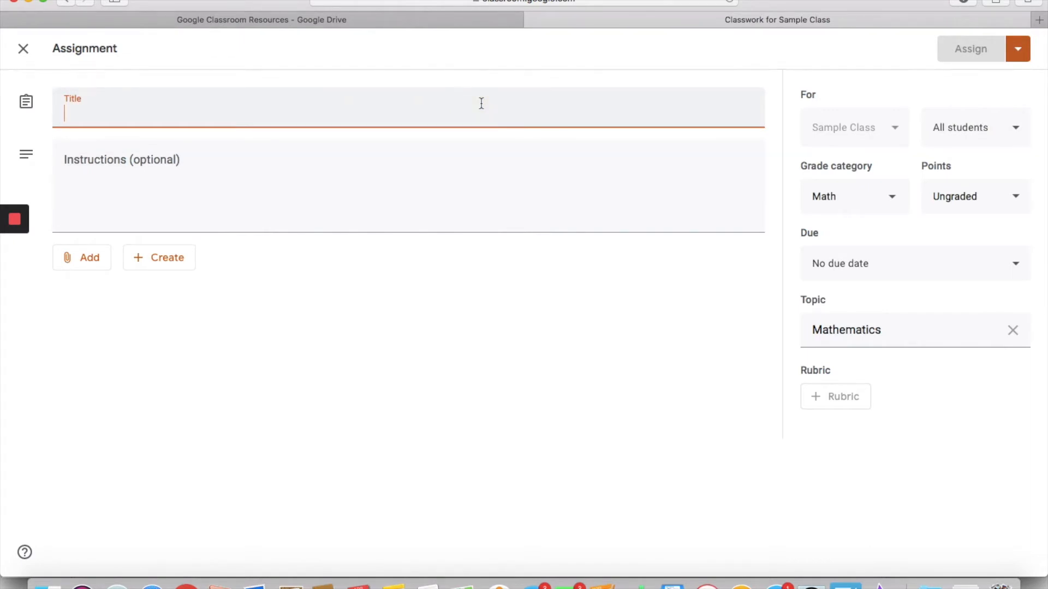
type("Week og")
key("BackSpace")
type("f Ar")
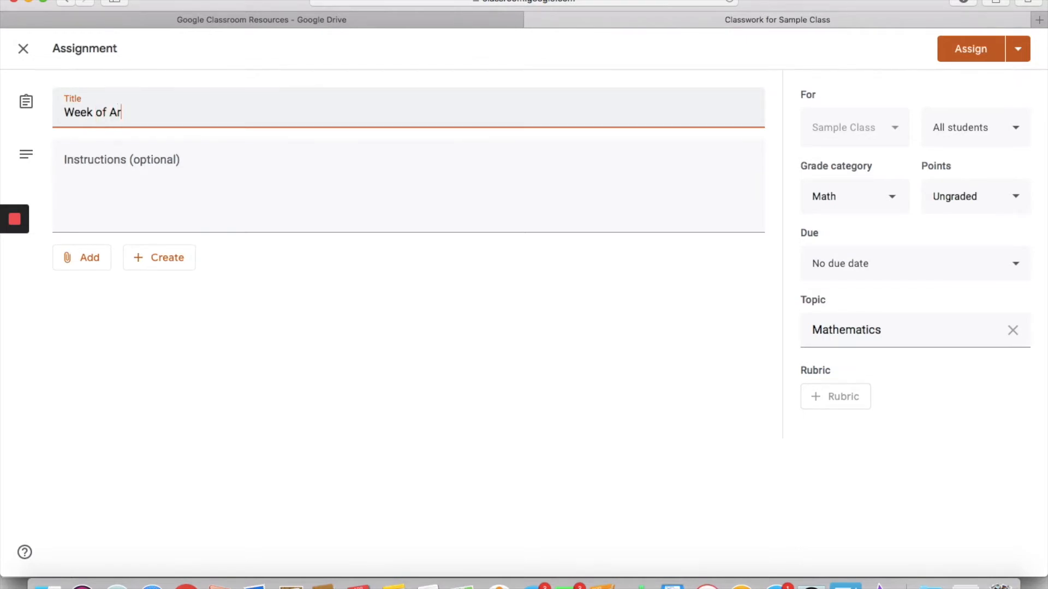
key("BackSpace")
type("pril 6th Math Assignments")
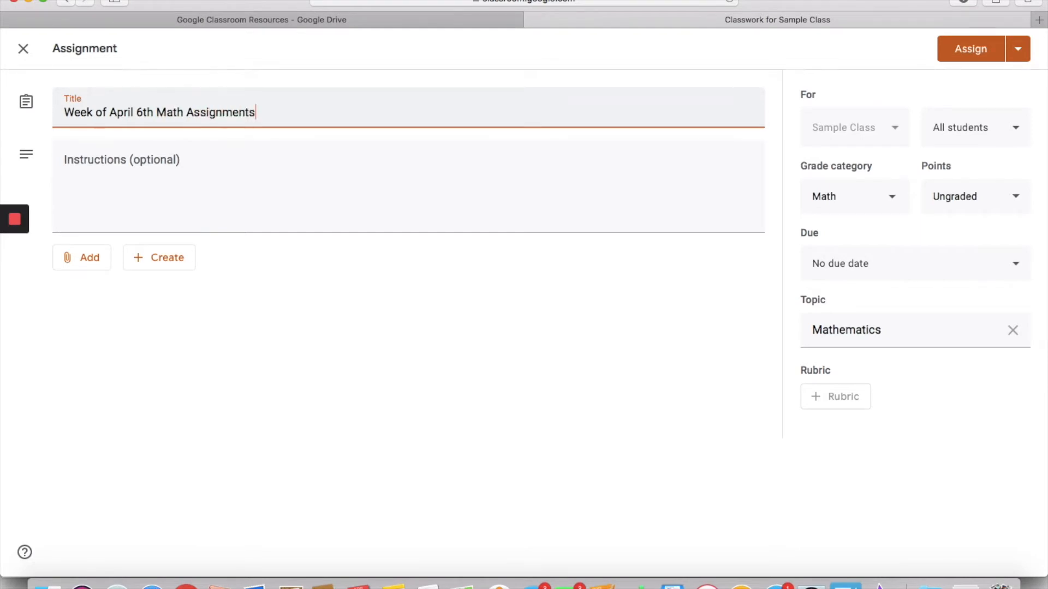
- Attach Base Ten Counting, Counting in Space and Comparing Numbers at the Pond from the Google Classroom Resources folder in Google Drive
left_click(80, 259)
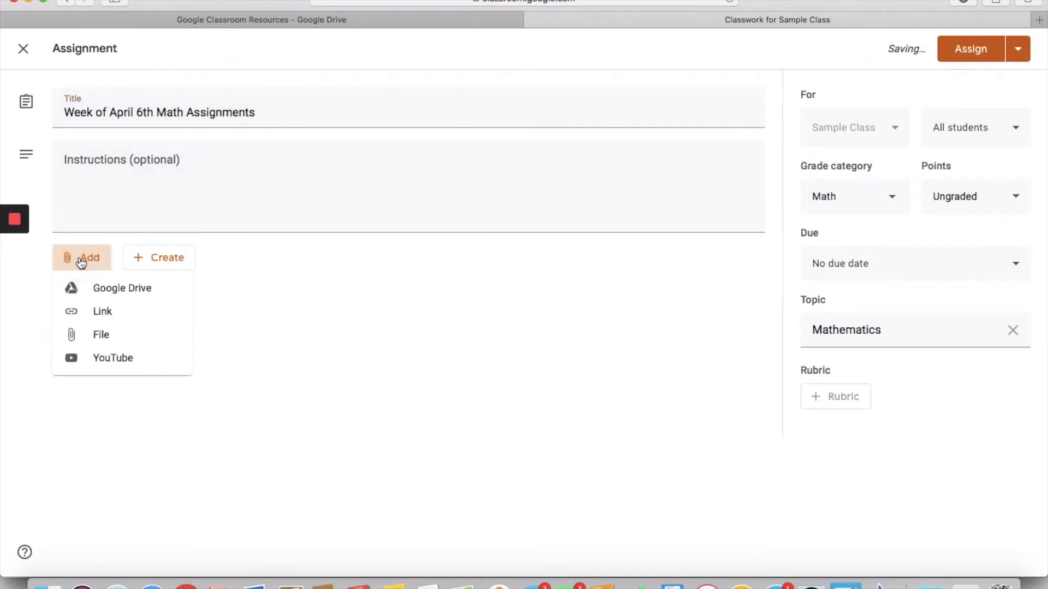
left_click(104, 299)
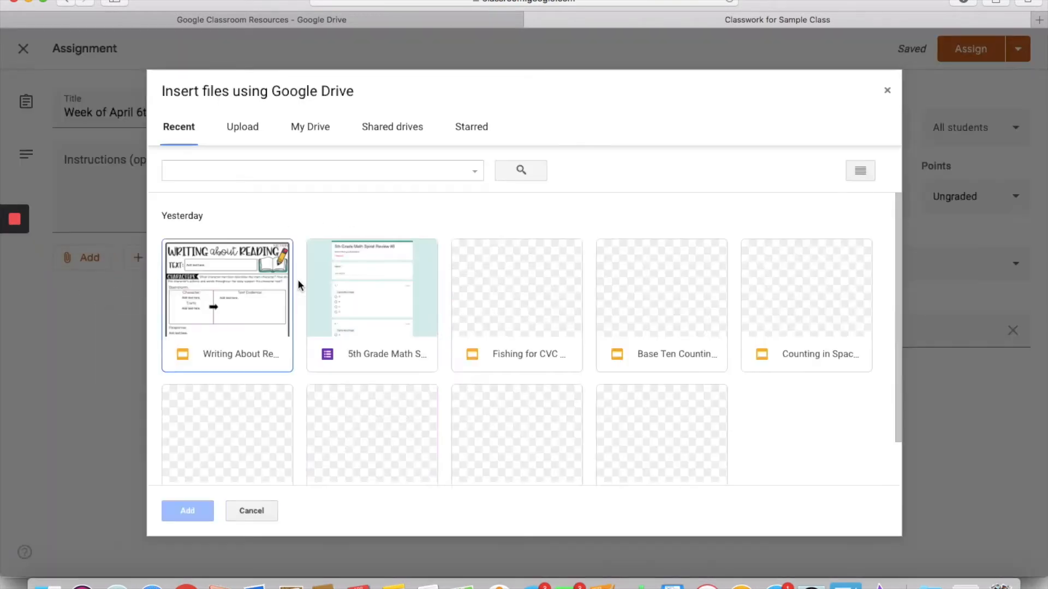
left_click(306, 135)
left_click(371, 257)
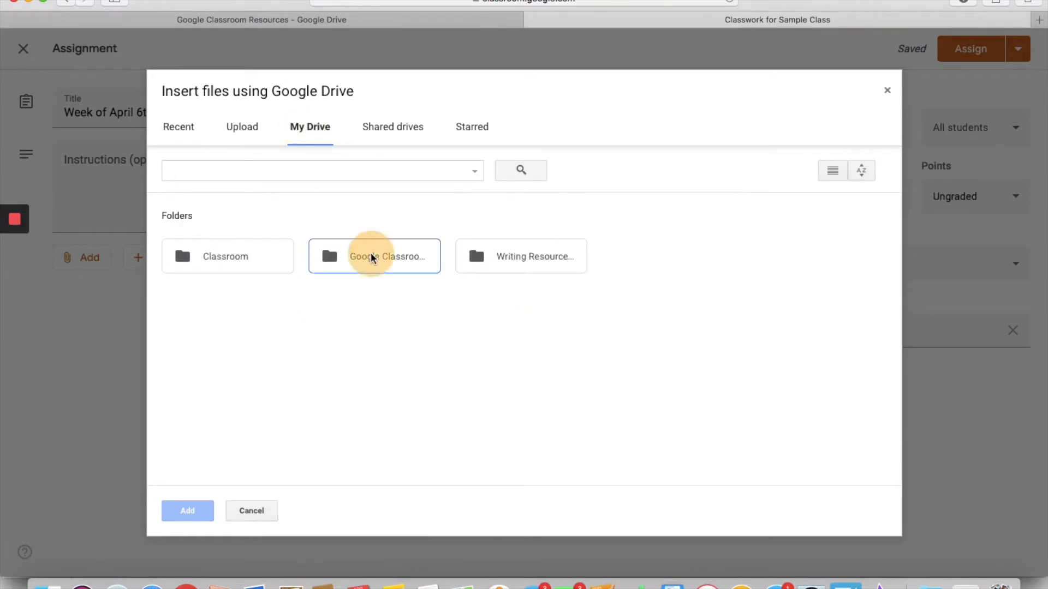
left_click(371, 257)
left_click(516, 327)
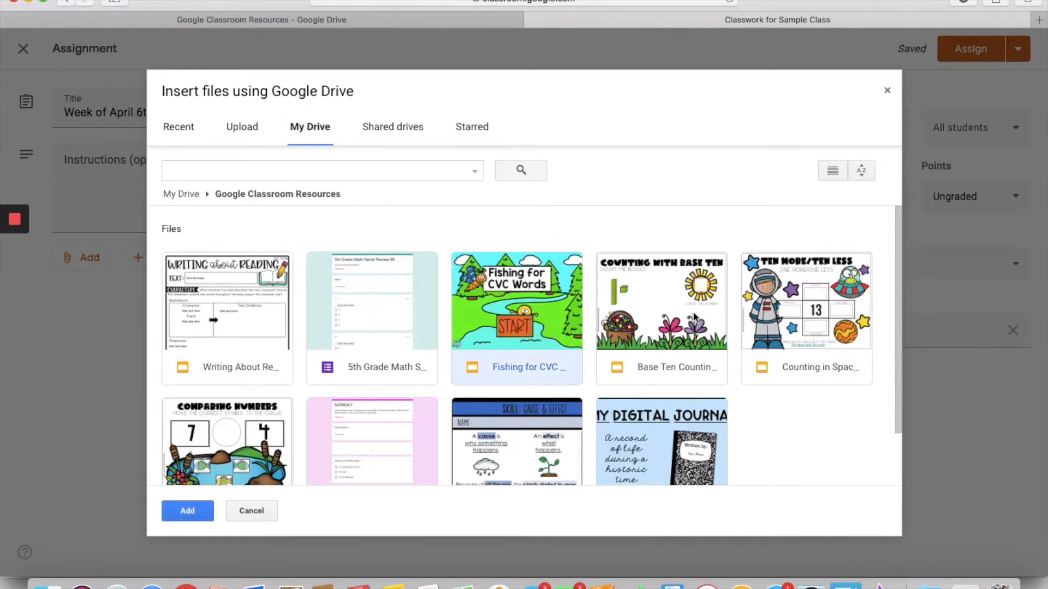
scroll(693, 313, "down", 2)
left_click(684, 283)
left_click(792, 284, "super")
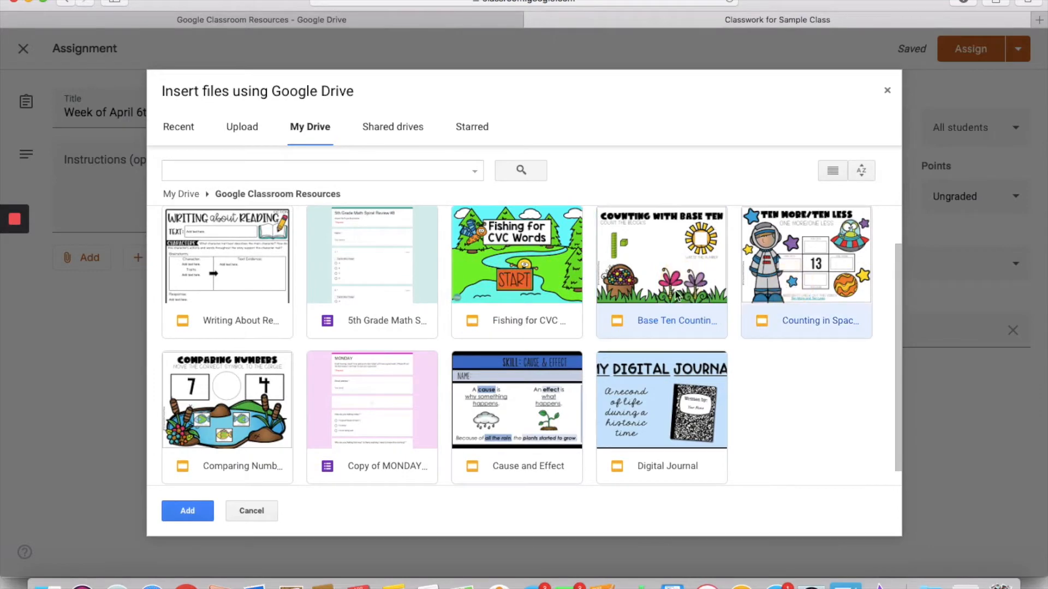
left_click(241, 436, "super")
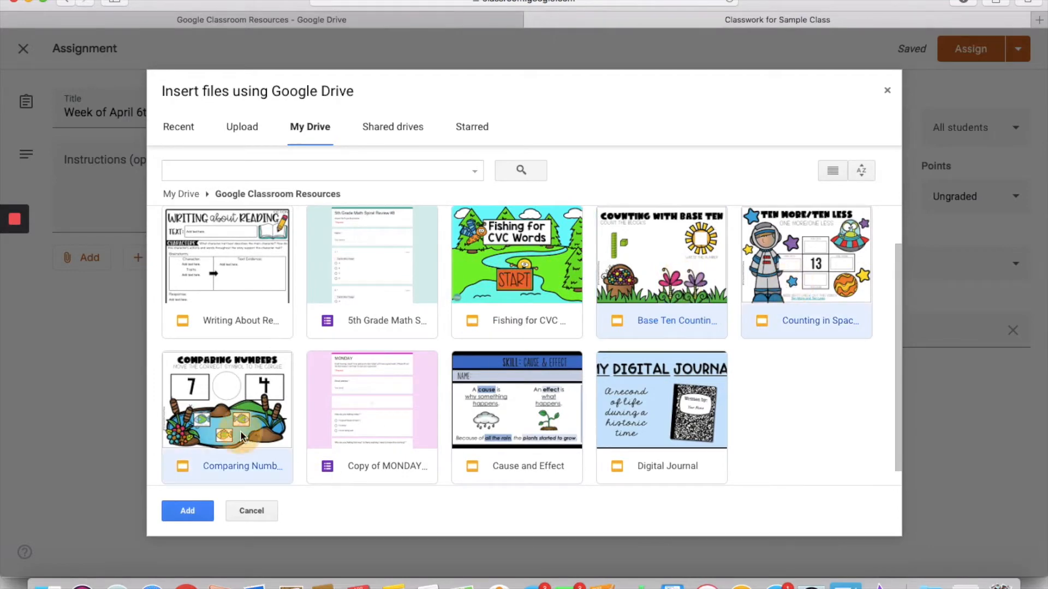
left_click(189, 511)
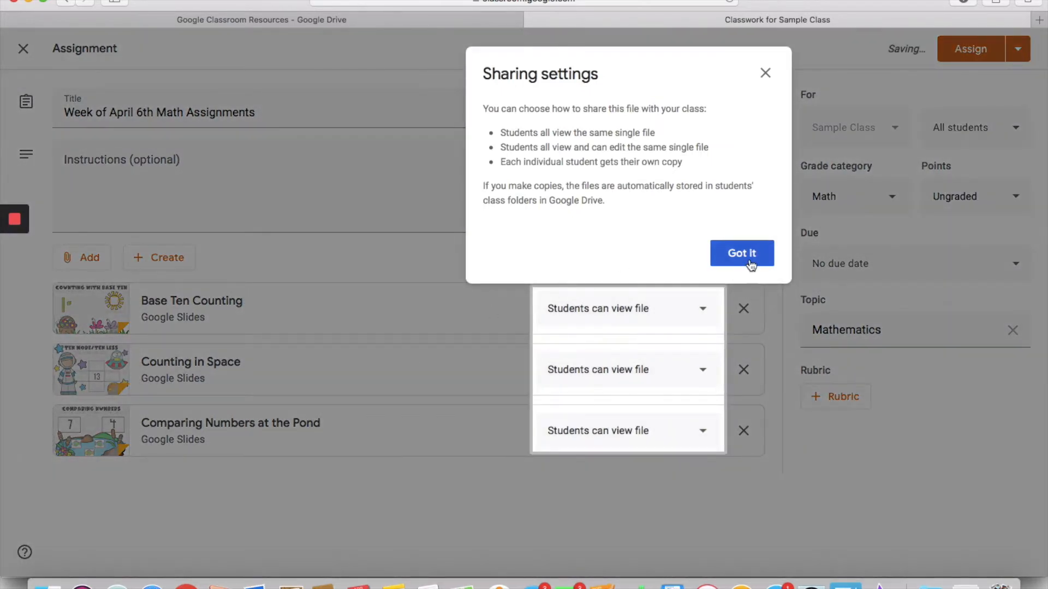
left_click(765, 73)
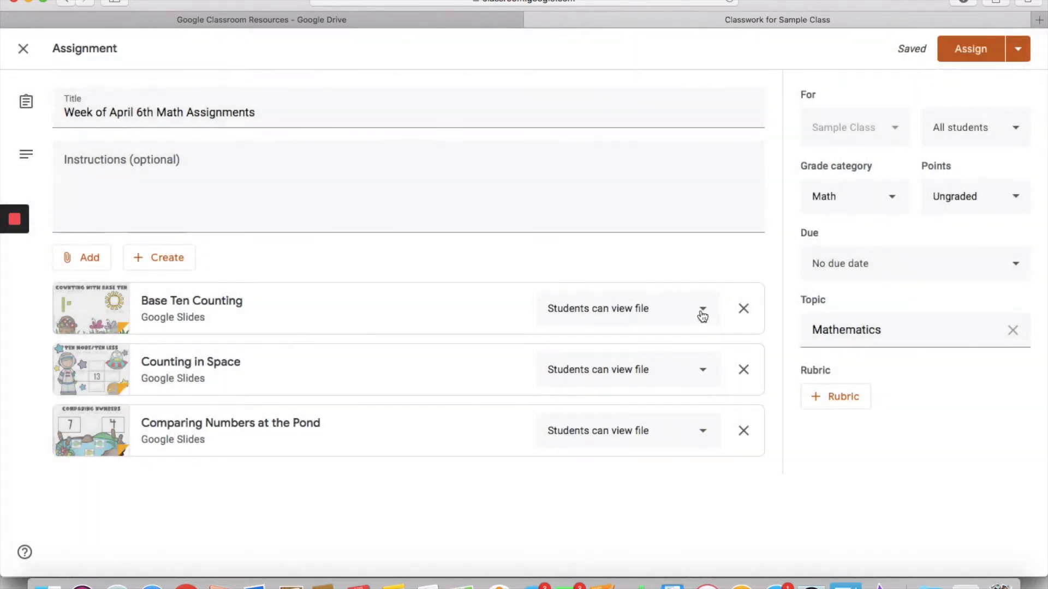
- Set the sharing of all three attached Slides files to "Make a copy for each student"
left_click(702, 308)
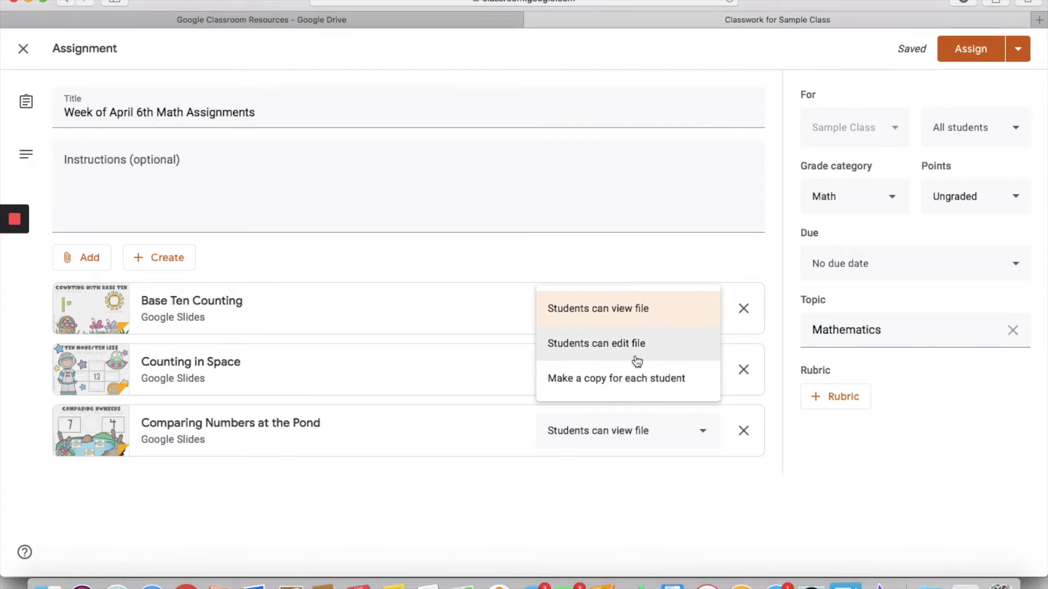
left_click(642, 309)
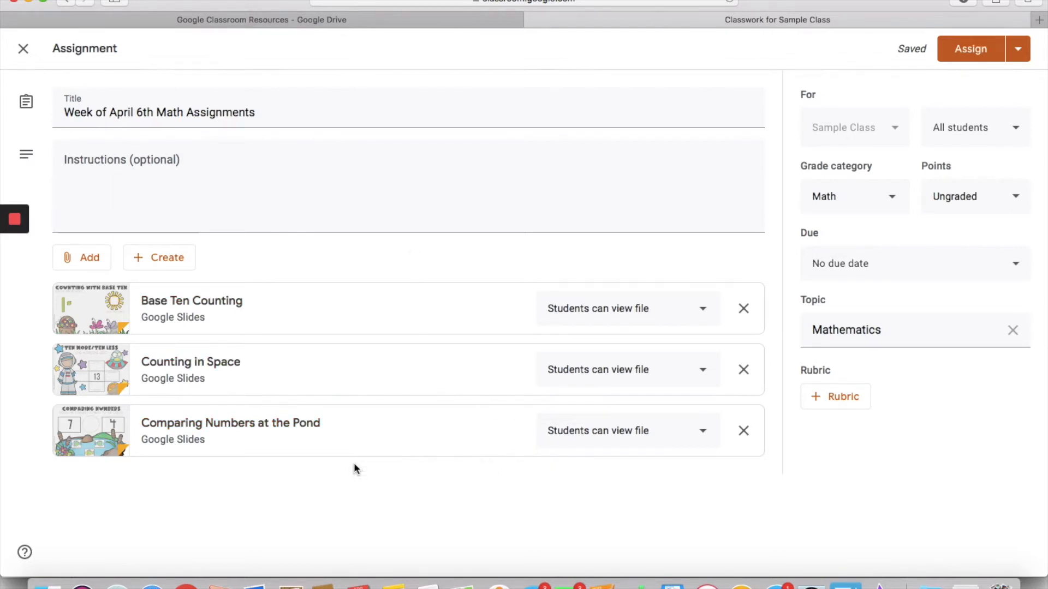
left_click(700, 310)
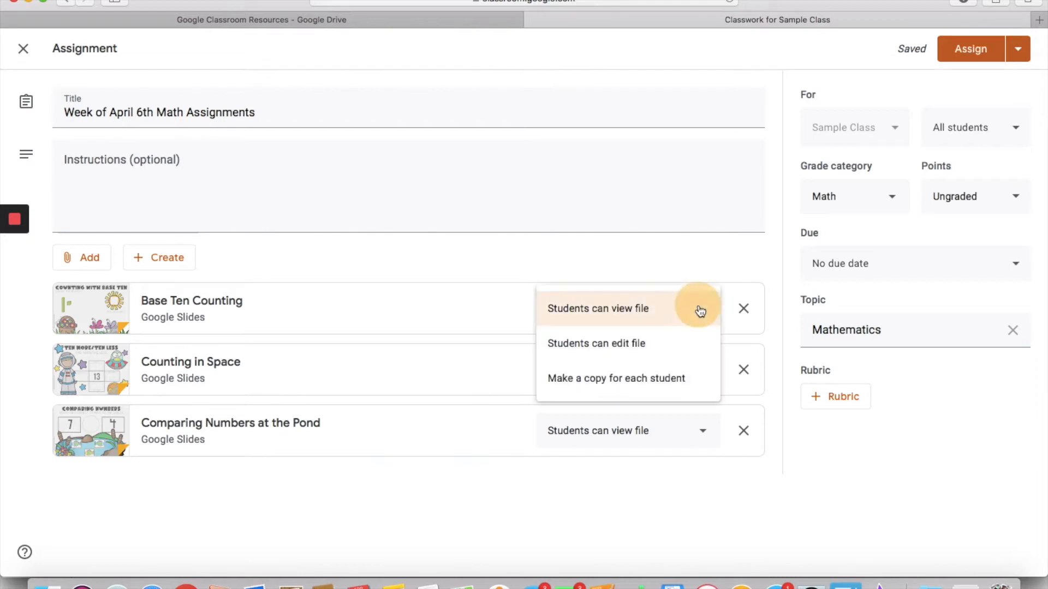
left_click(655, 378)
left_click(694, 370)
left_click(660, 443)
left_click(692, 431)
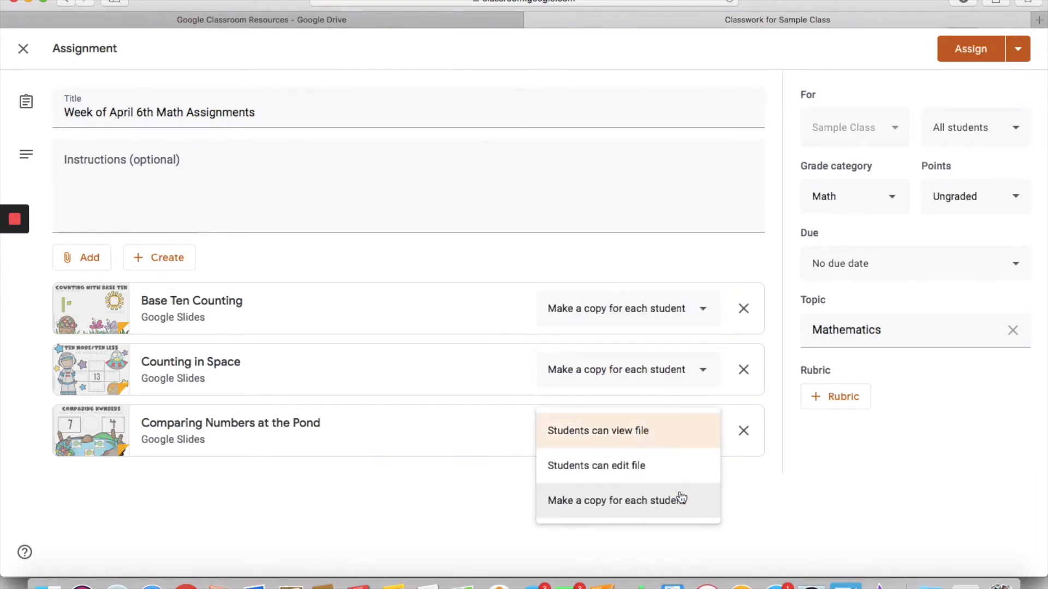
left_click(668, 506)
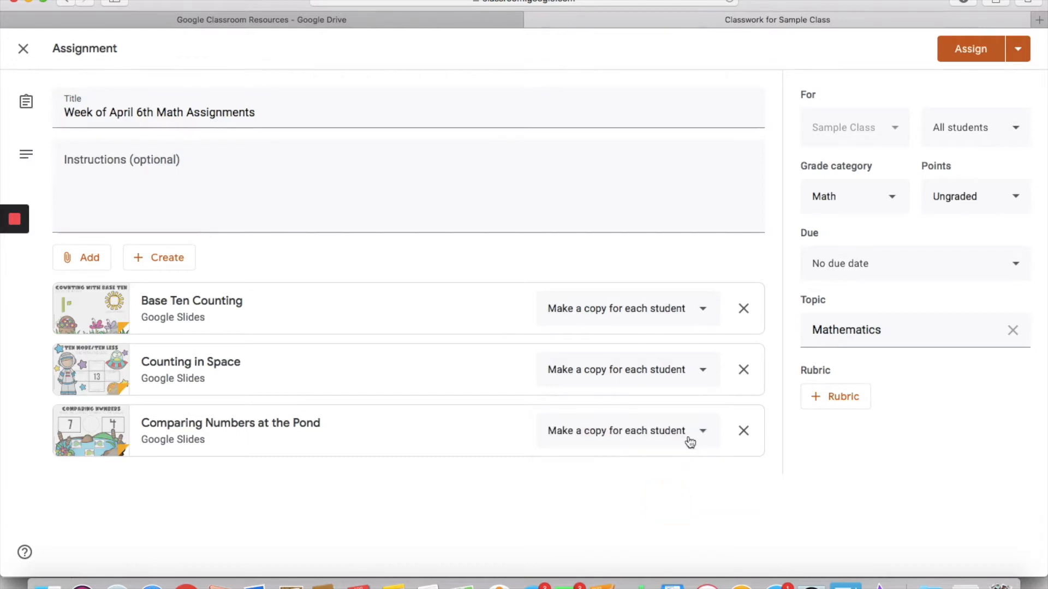
- Check Base Ten Counting's sharing options, and add the instructions "Please complete these three activities before the end of the week. Have fun and keep learning!"
left_click(703, 311)
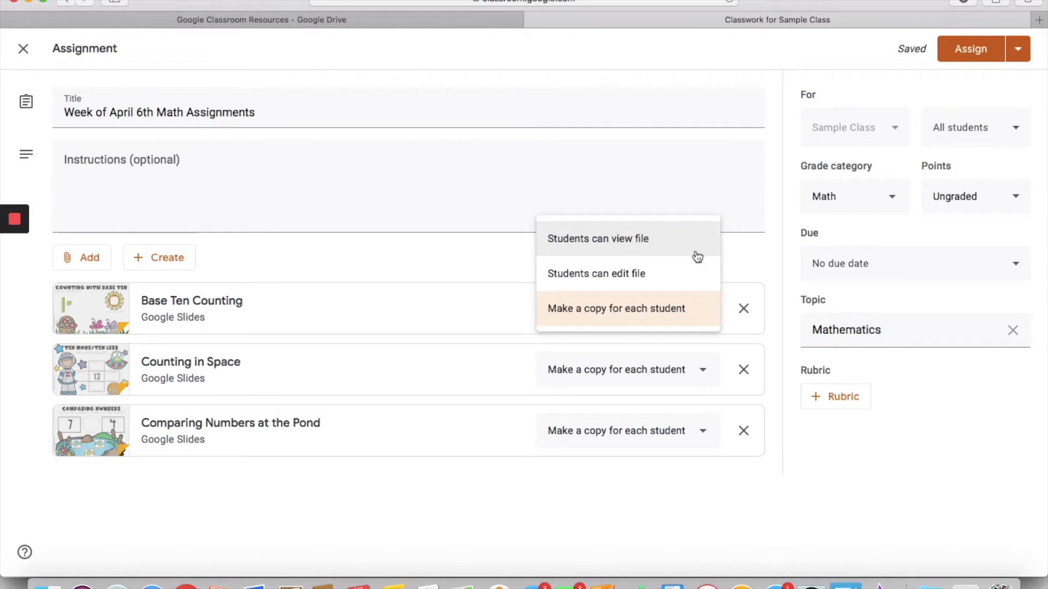
left_click(686, 311)
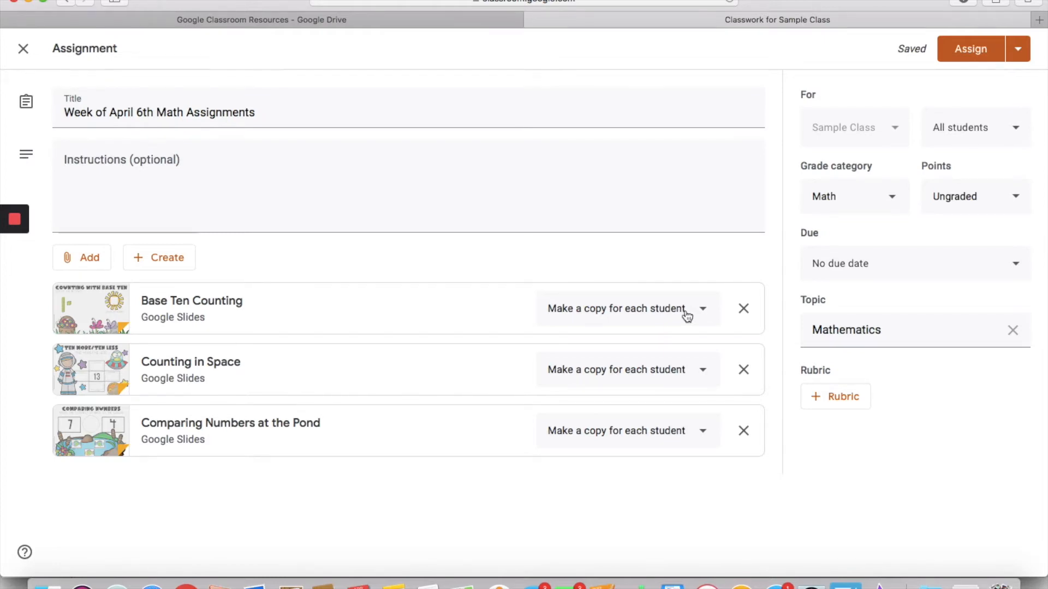
left_click(533, 224)
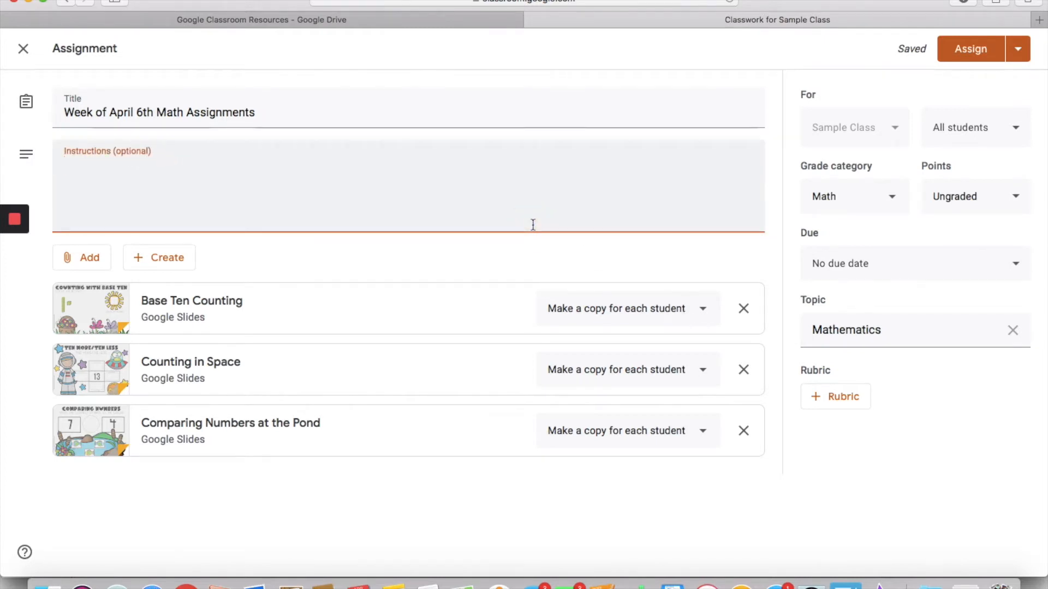
type("Please complete these a")
key("BackSpace")
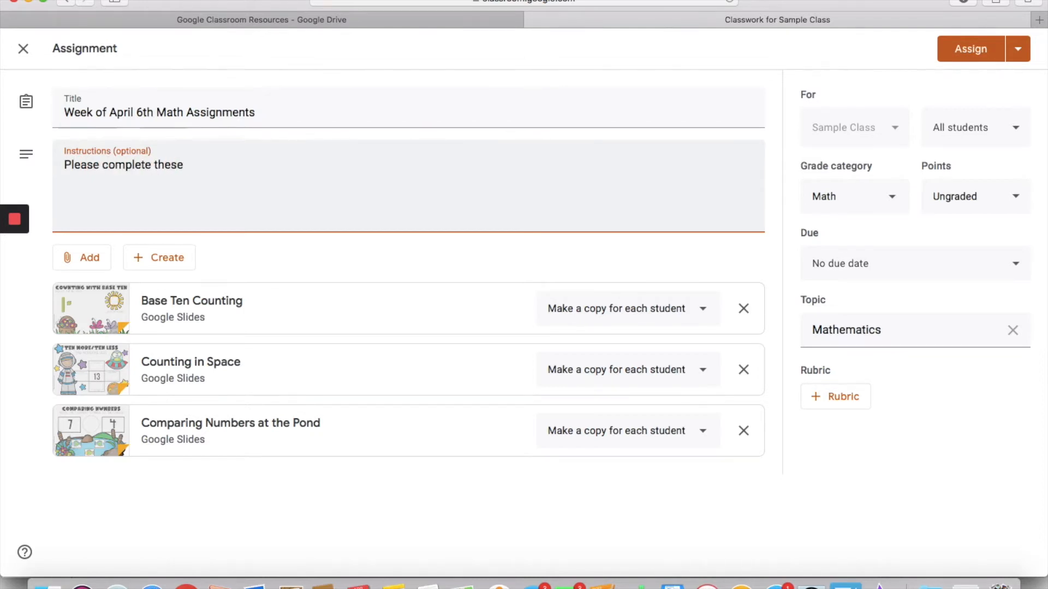
type("three a")
key("BackSpace")
type("activities before the ")
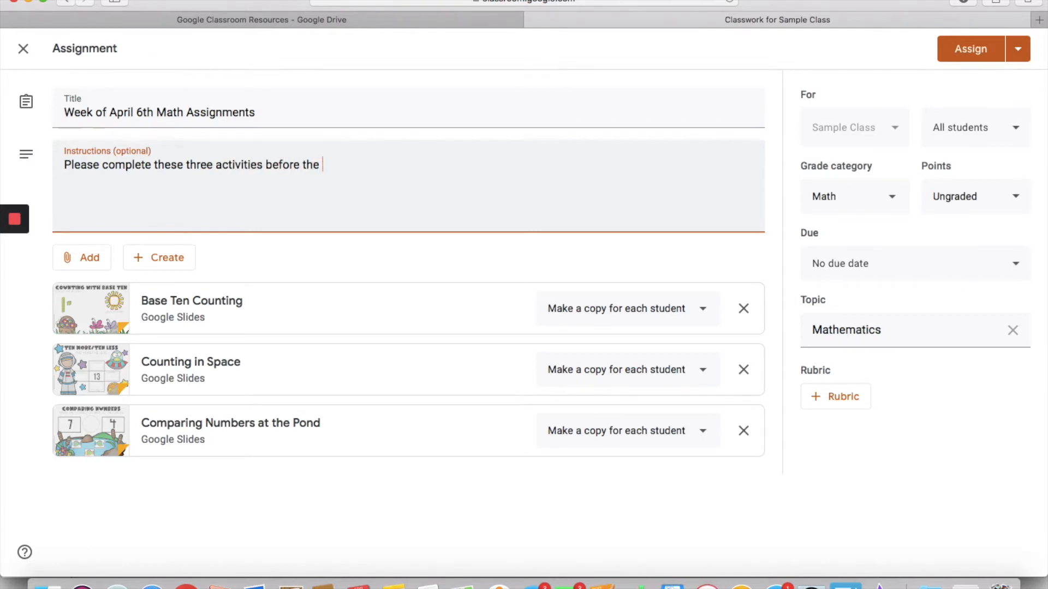
type("end of the week. H")
type("ave fun a")
key("BackSpace")
type("fun and keep learning!")
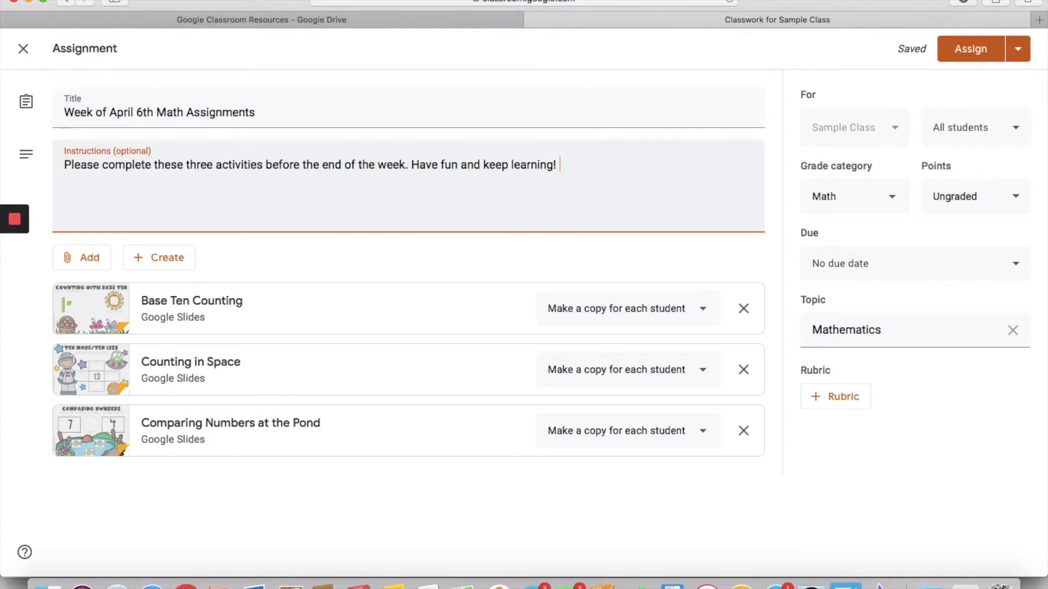
- Check the options for adding a rubric, and assign the math assignment to all students
left_click(843, 399)
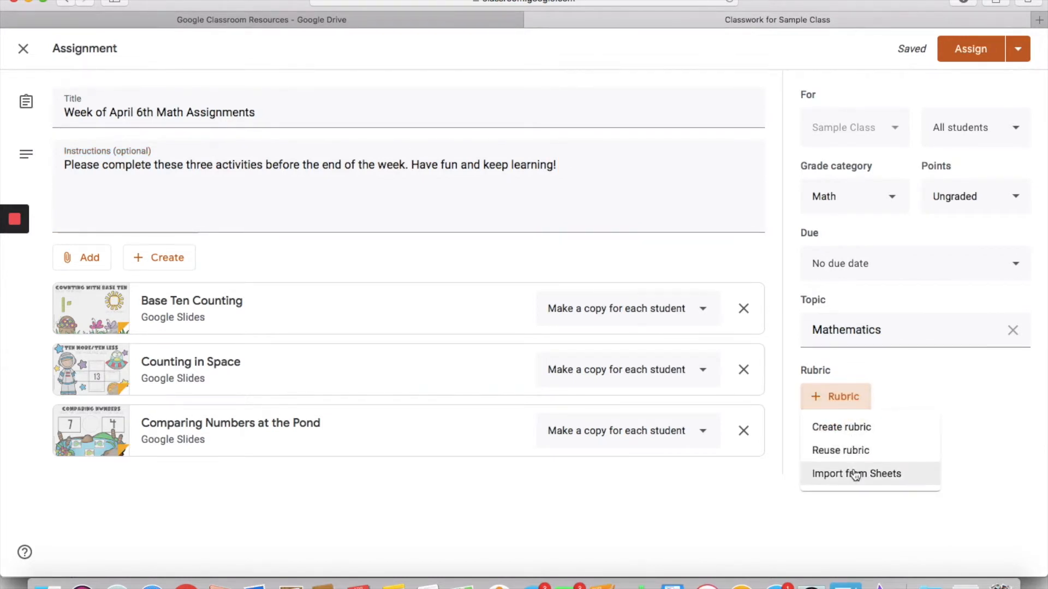
left_click(962, 53)
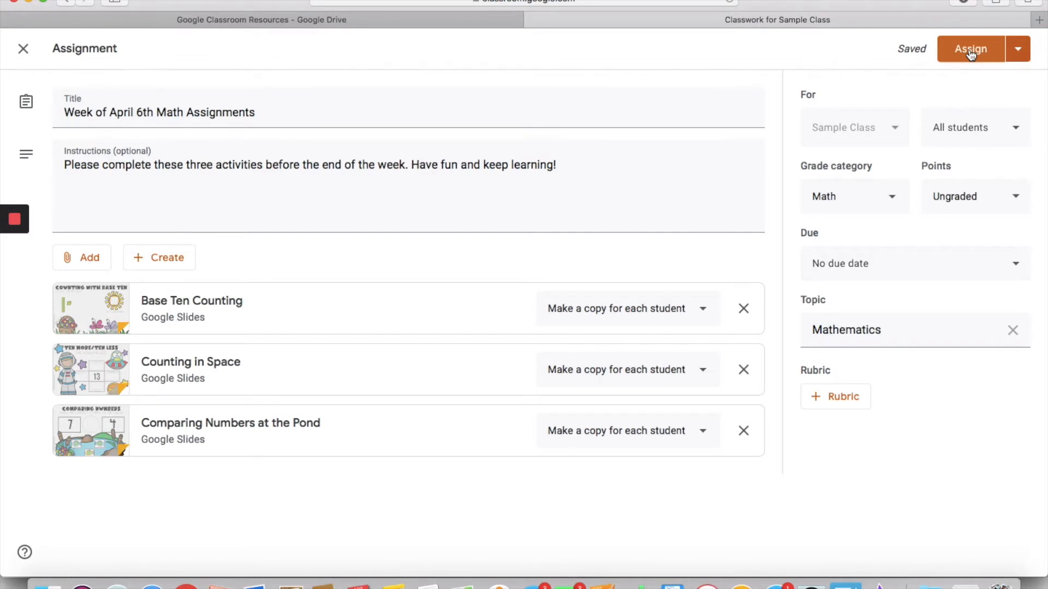
left_click(970, 51)
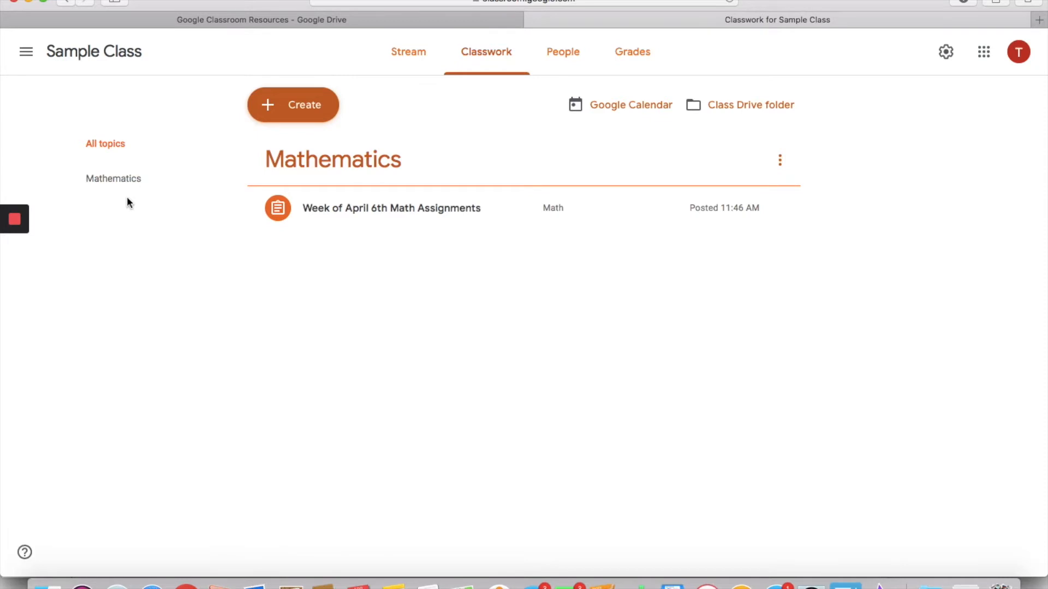
left_click(306, 105)
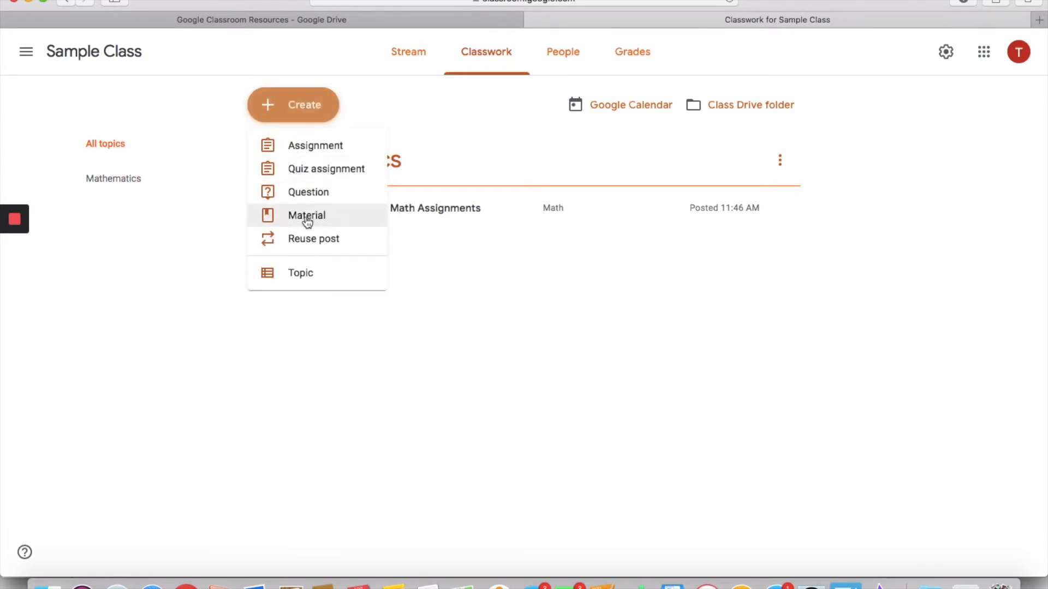
left_click(304, 273)
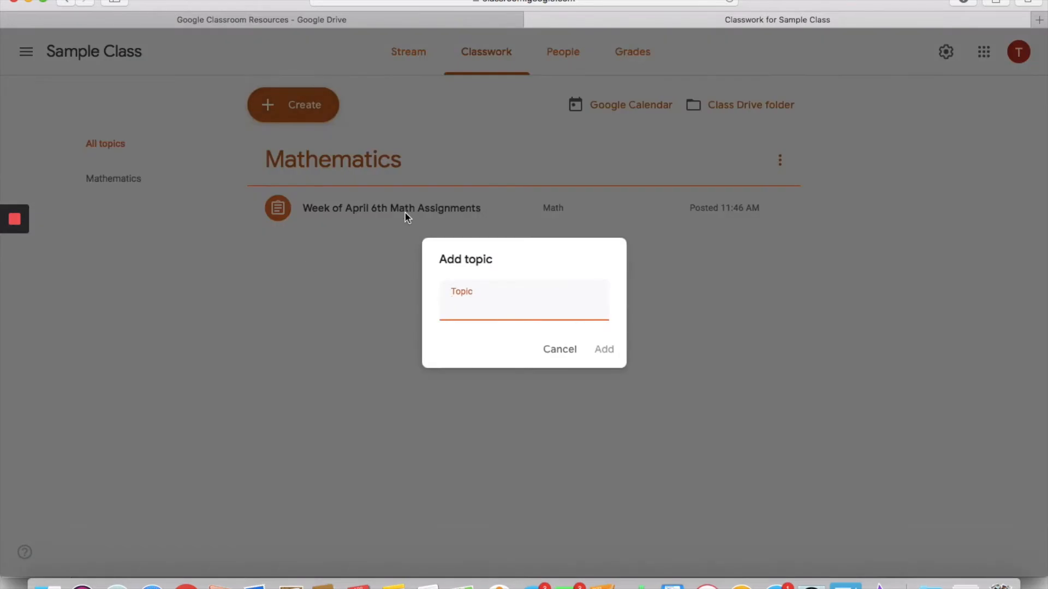
left_click(554, 350)
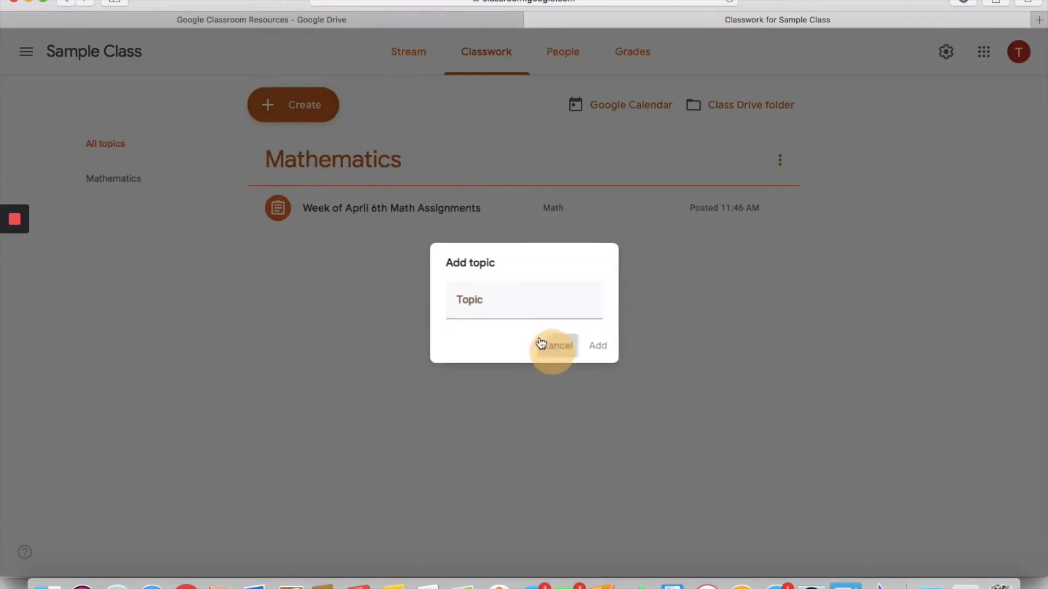
- Add a classwork topic named "Reading" and dismiss the tip about reordering classwork
left_click(316, 117)
left_click(311, 273)
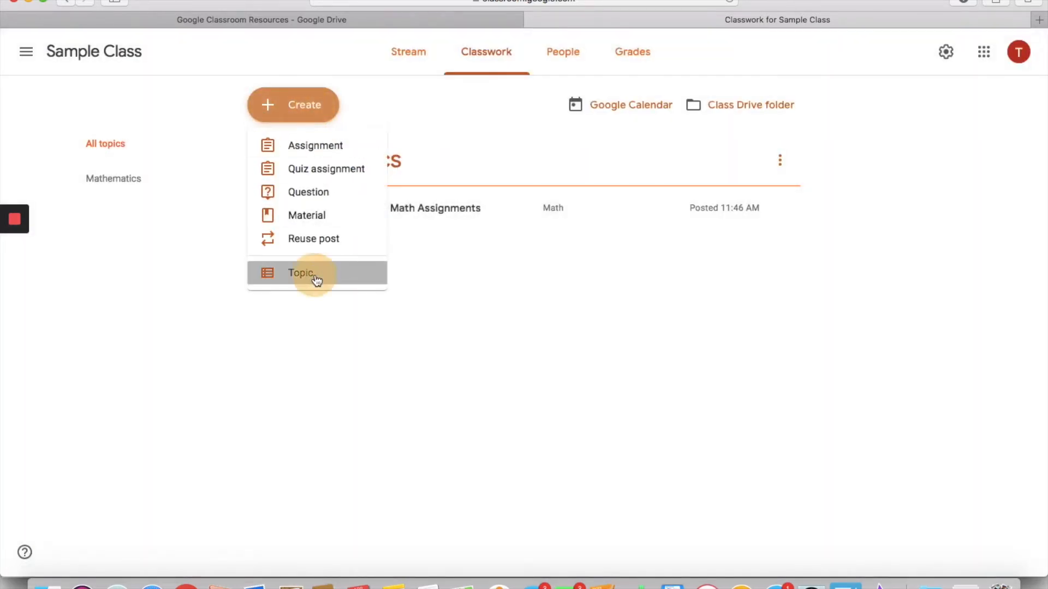
type("Reading")
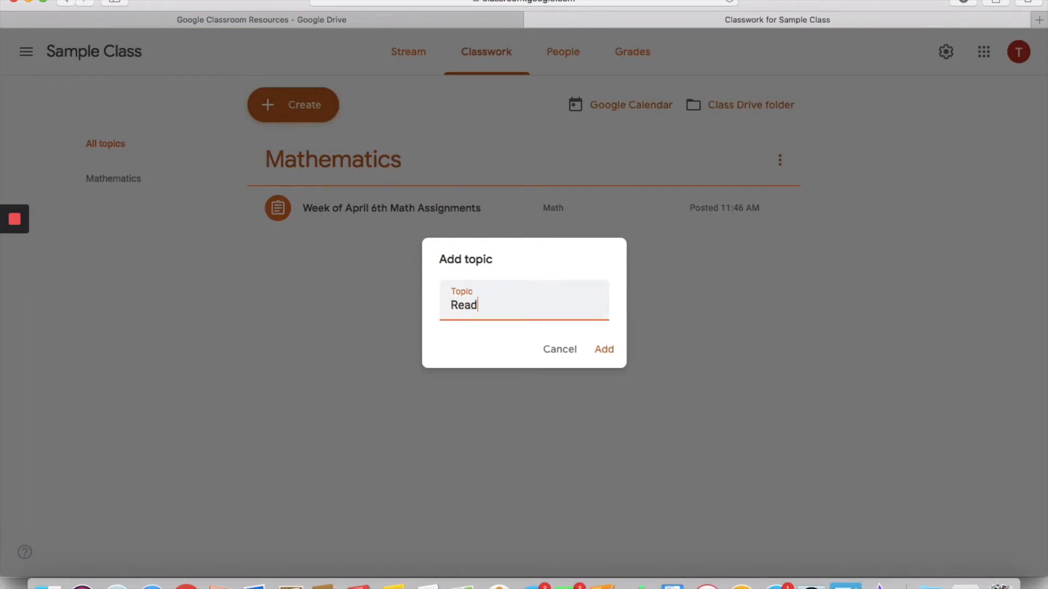
left_click(607, 350)
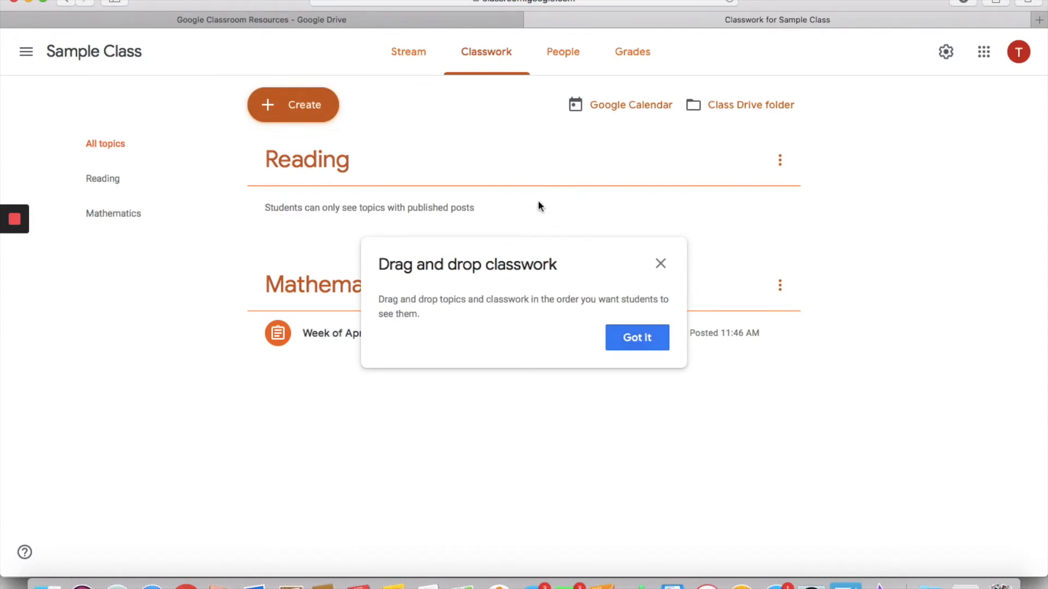
left_click(661, 268)
- Add a classwork topic named "Writing", and try moving the Week of April 6th Math Assignments post among the topics
left_click(299, 106)
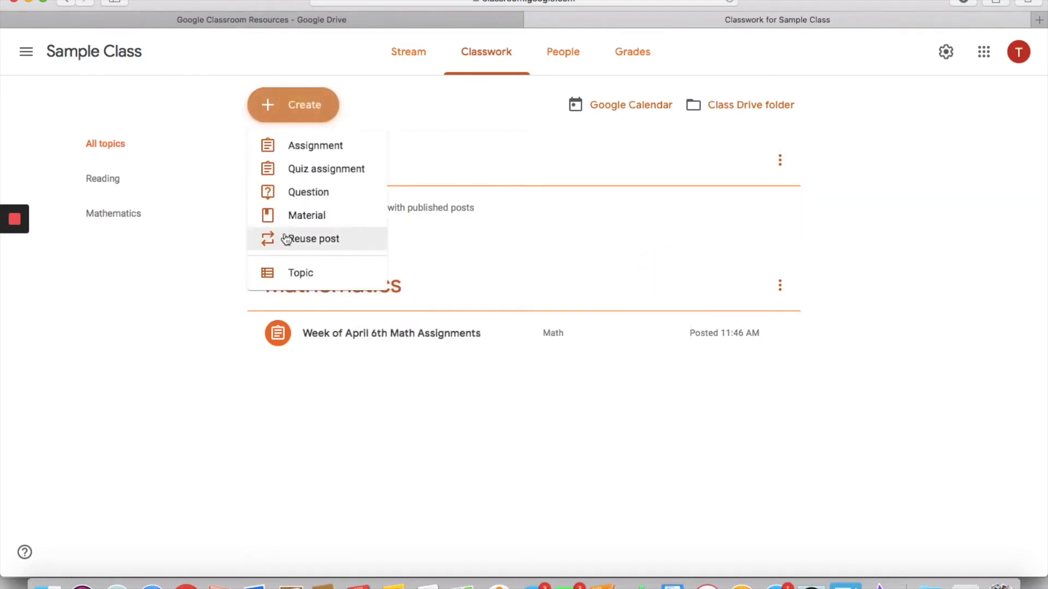
left_click(298, 272)
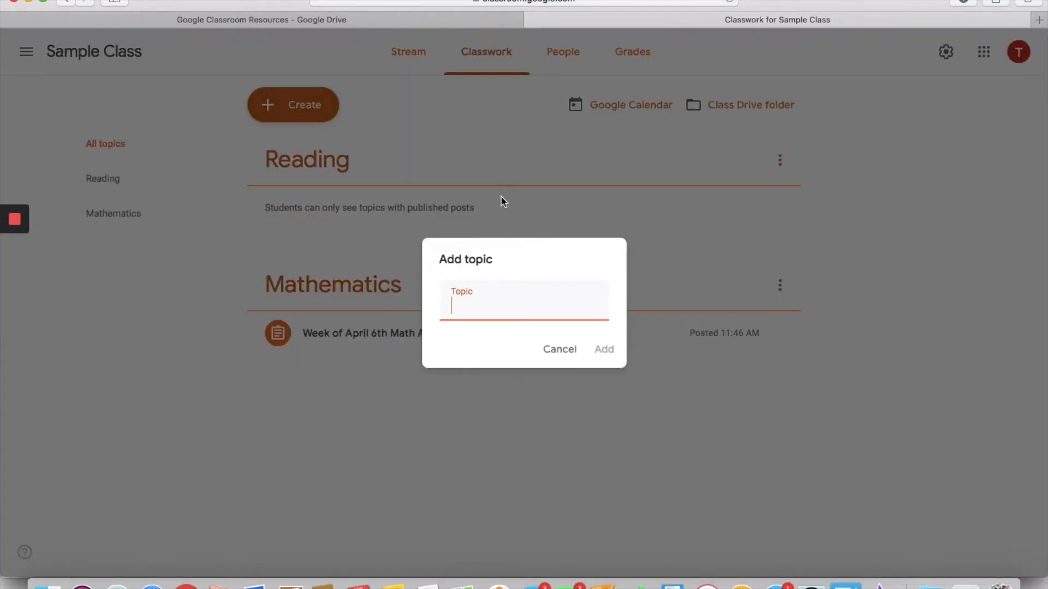
type("Writing")
left_click(605, 349)
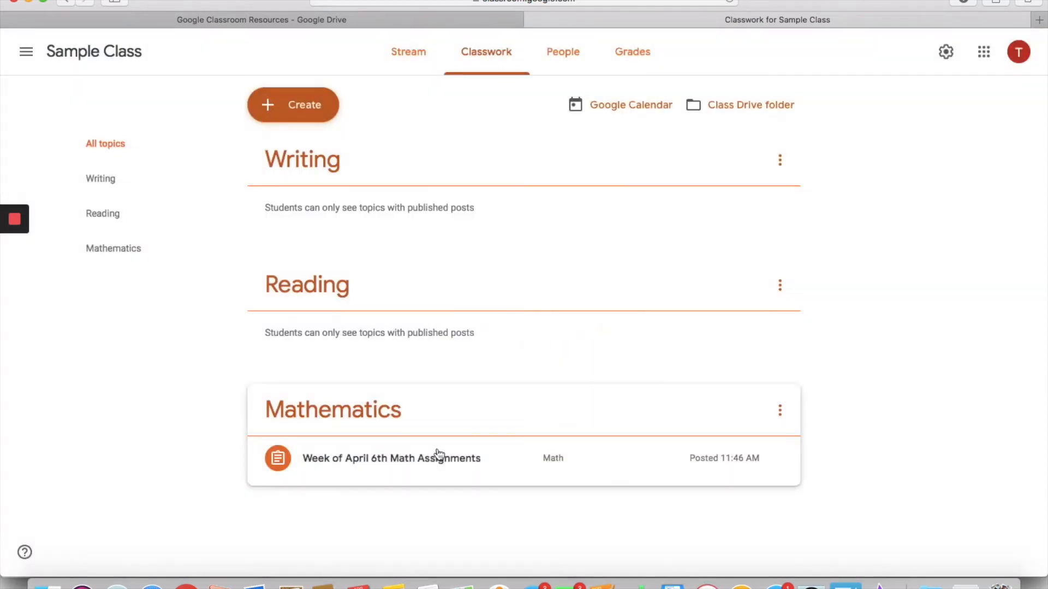
left_click_drag(648, 475, 603, 389)
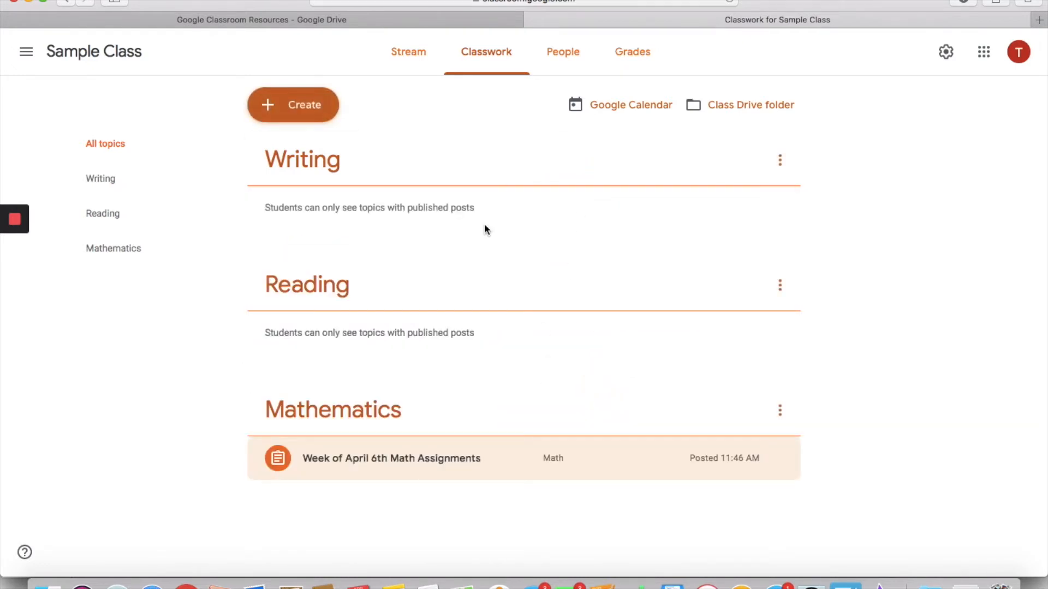
- Create a new classwork material titled "Opinion Writing Unit"
left_click(298, 109)
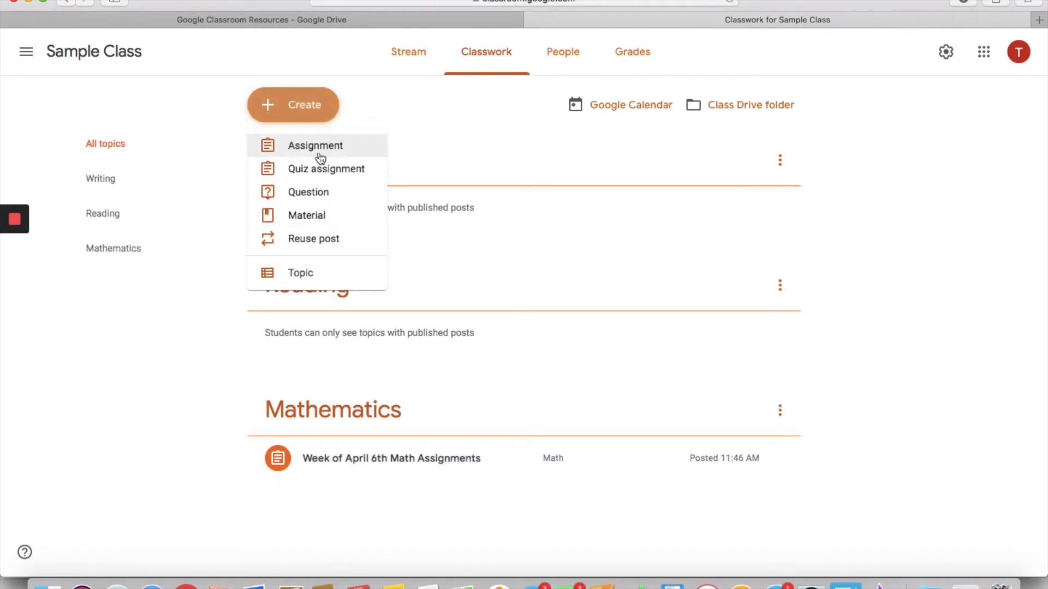
left_click(321, 221)
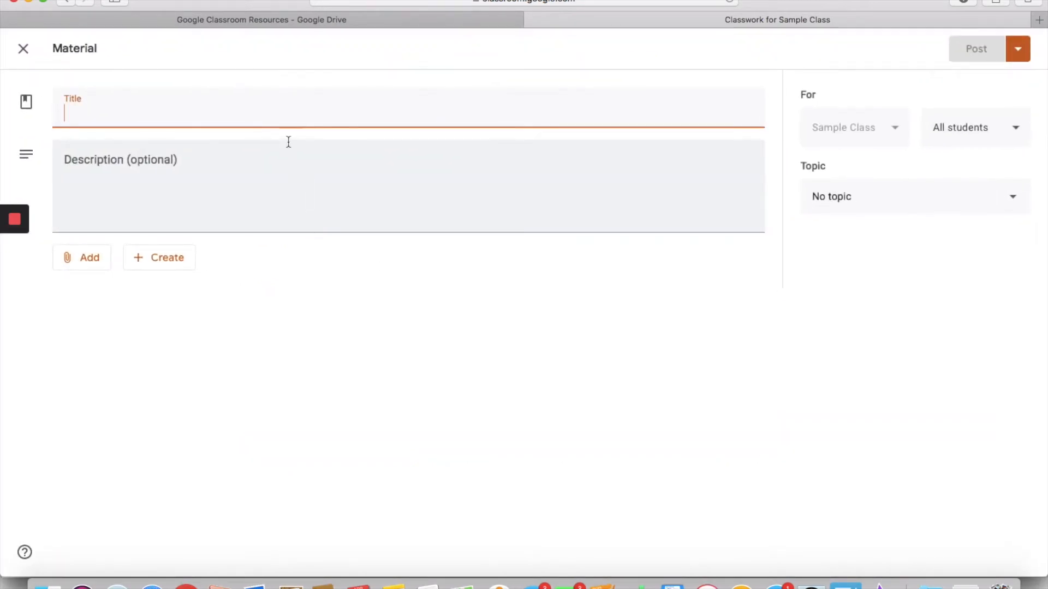
type("Op")
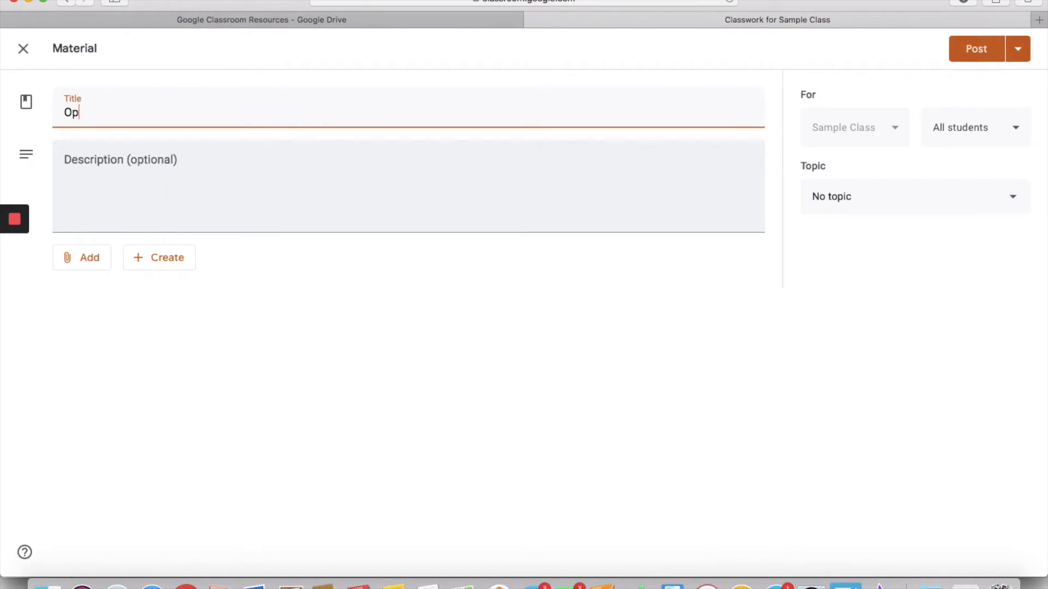
type("inion Writing Unit")
key("Tab")
- Enter the material's description as "These are materials for you will need to reference during our writing lessons."
type("Ther")
key("BackSpace")
type("se ar")
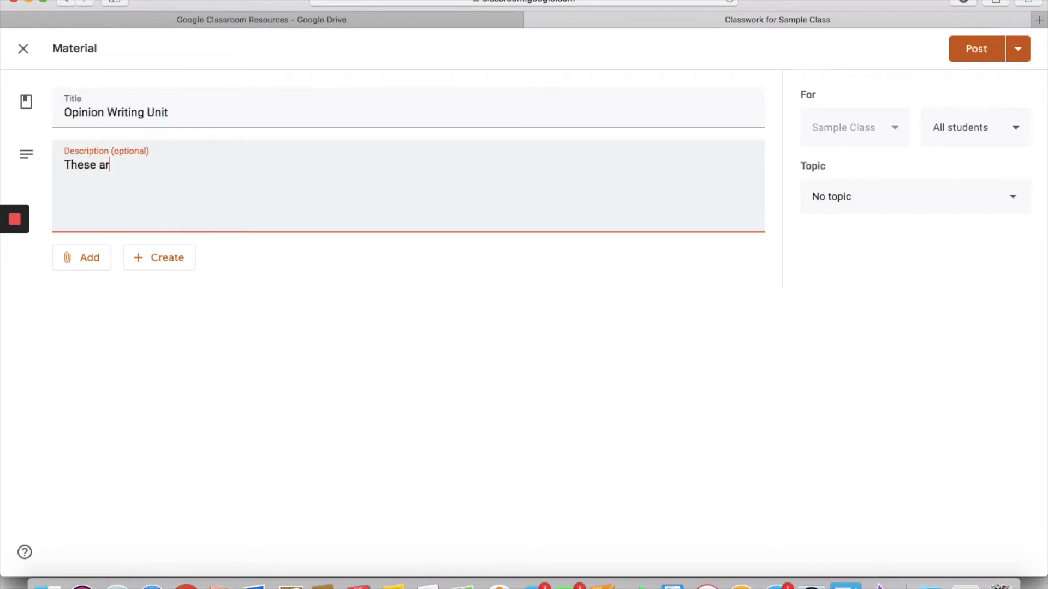
type("e materials for y")
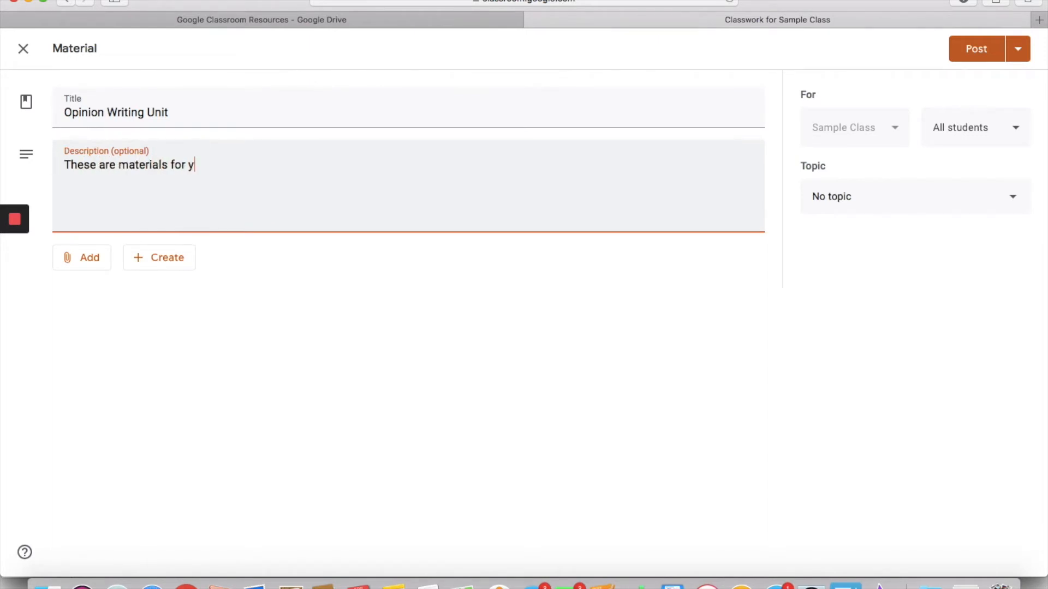
type("ou will need to regar")
key("BackSpace")
key("BackSpace")
key("BackSpace")
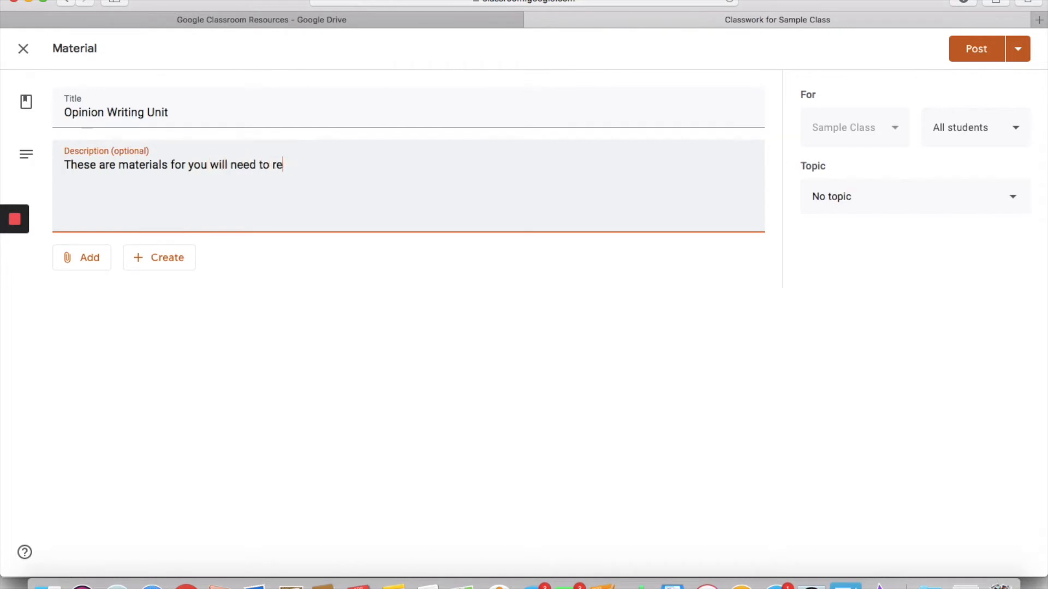
type("ference during our wr")
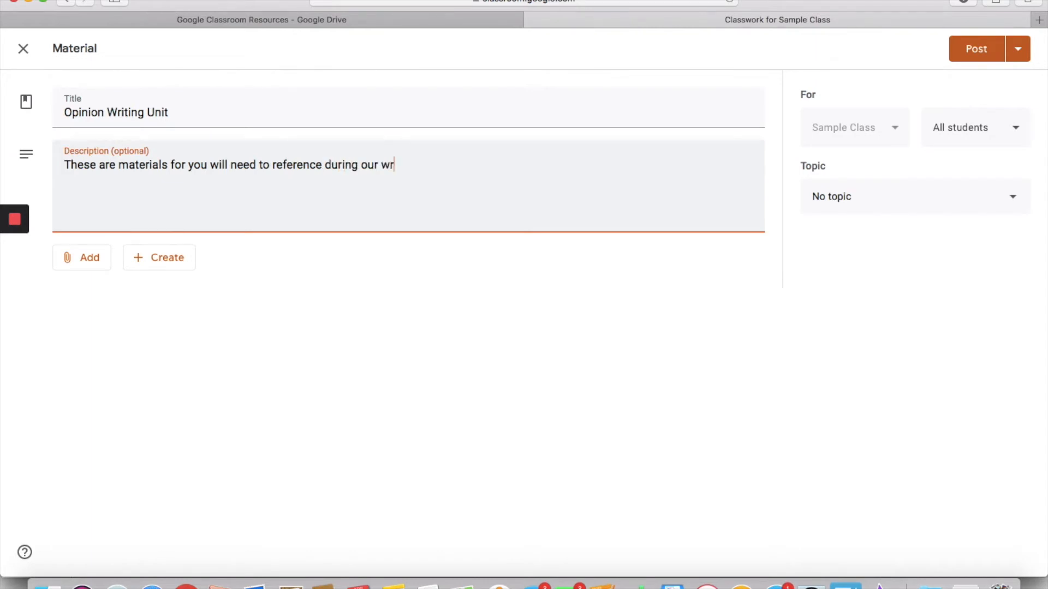
type("iting lessons.")
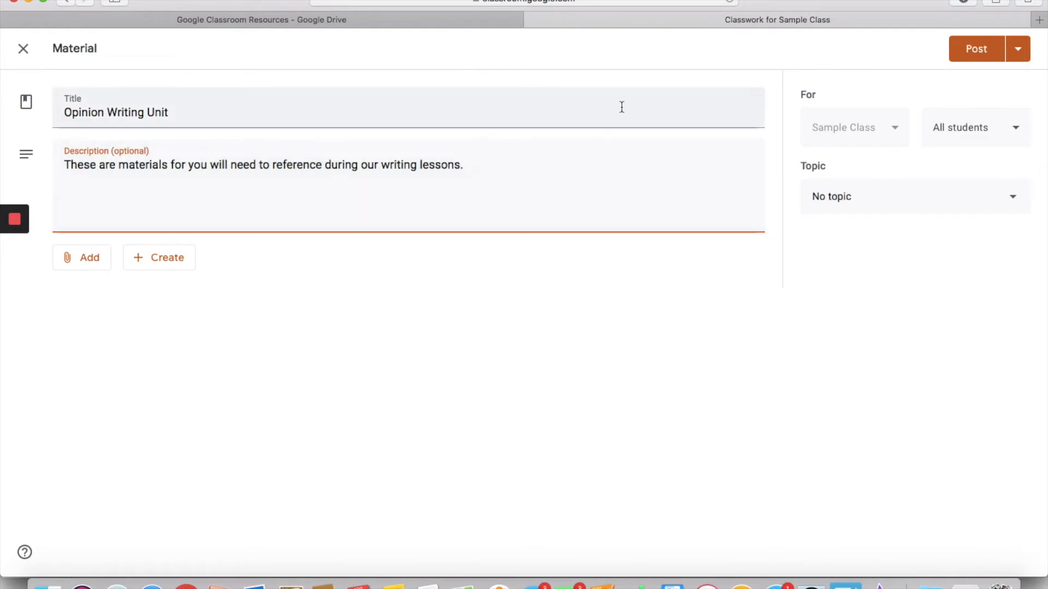
- Browse Google Drive for attachments and open the ELA PD Freebies folder inside Writing Resources
left_click(73, 270)
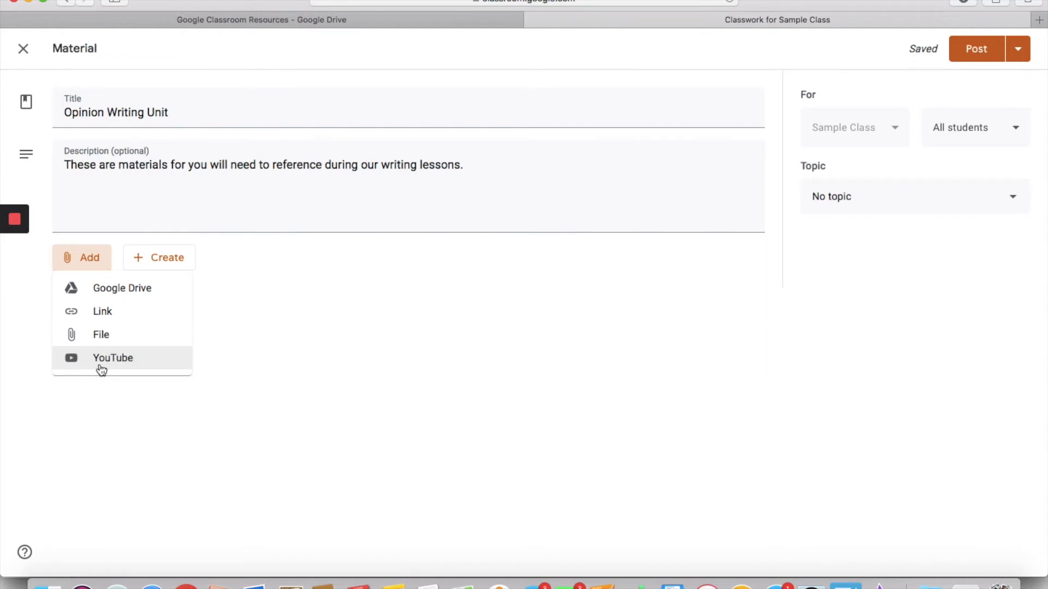
left_click(127, 292)
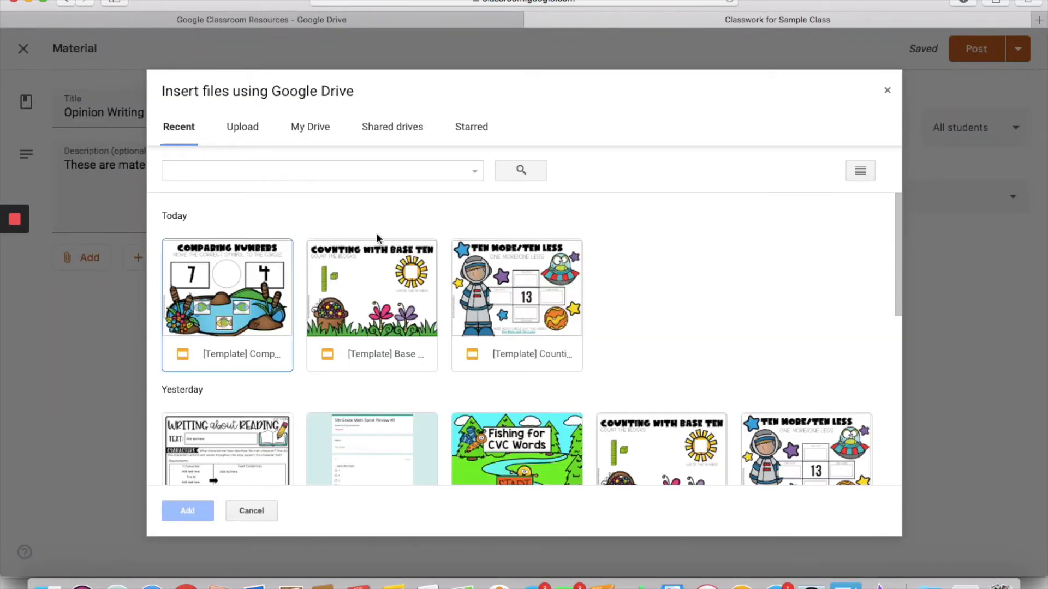
left_click(312, 130)
double_click(501, 261)
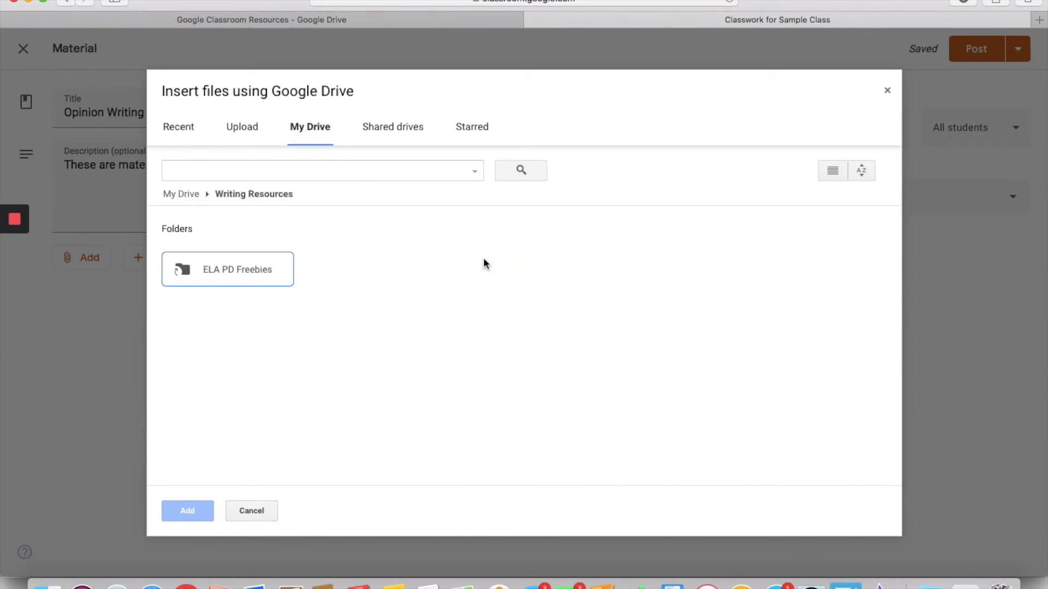
double_click(243, 271)
scroll(471, 338, "down", 2)
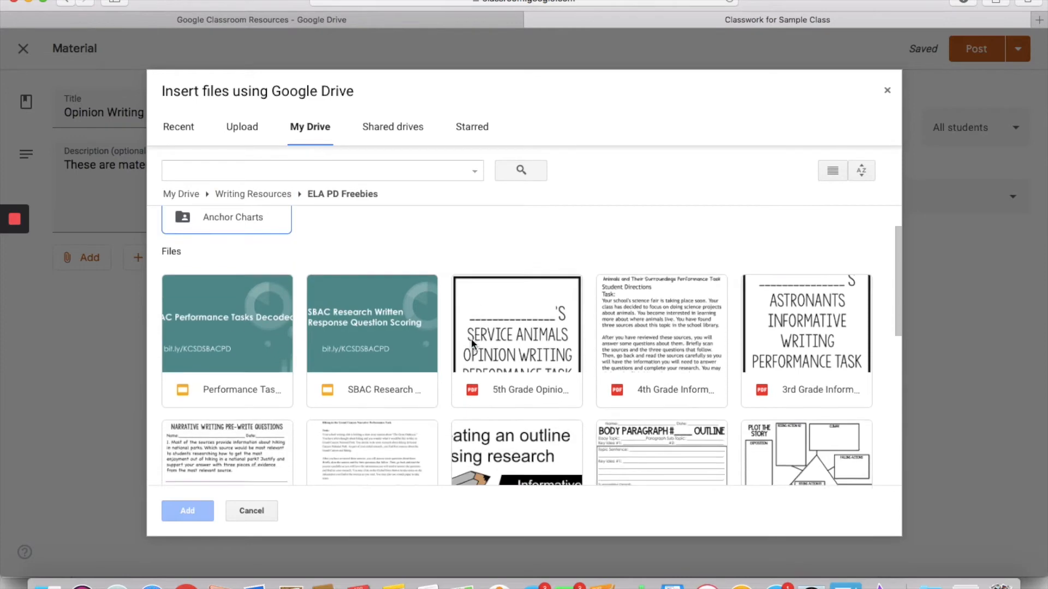
scroll(472, 343, "down", 6)
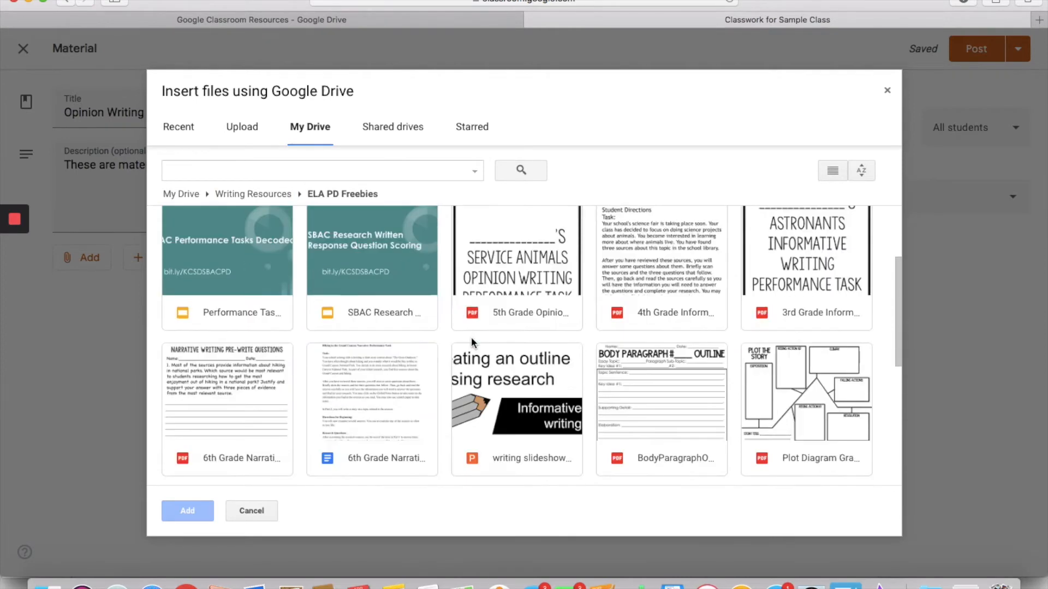
scroll(471, 342, "down", 3)
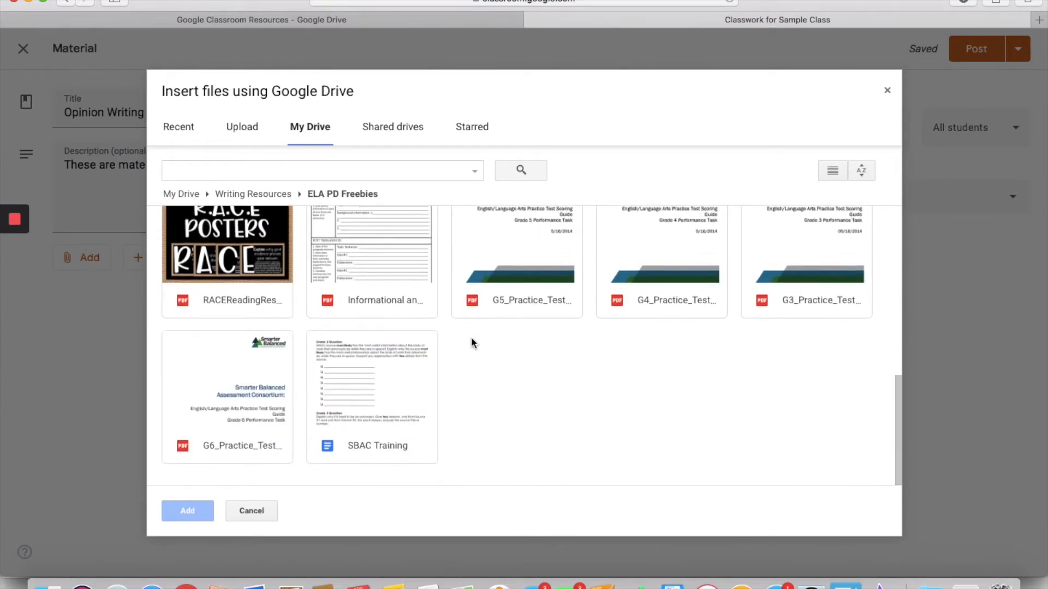
scroll(472, 342, "up", 5)
scroll(472, 342, "up", 5)
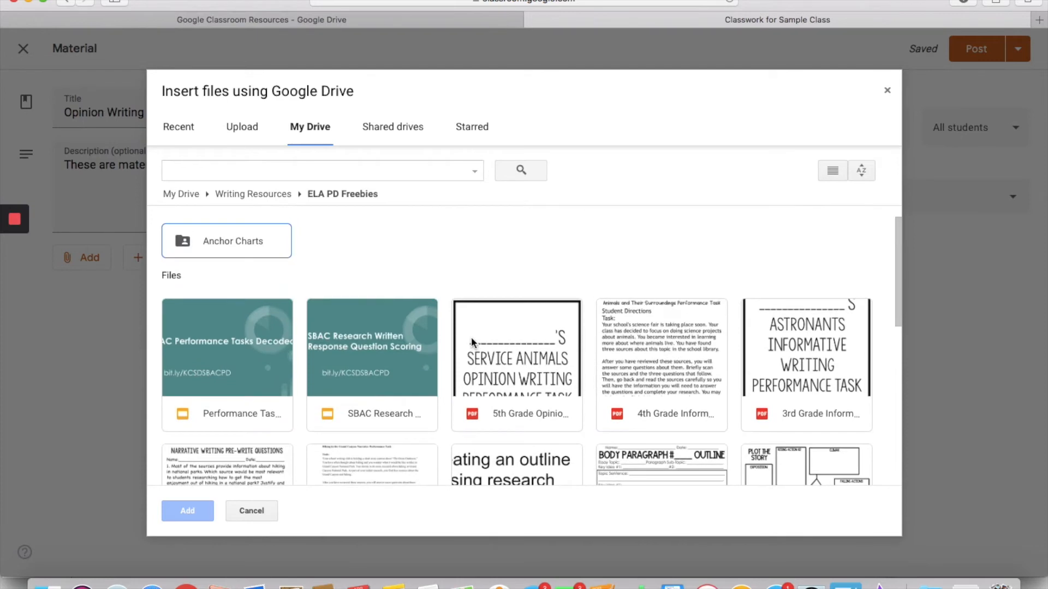
- Select the 5th Grade Opinion PDF and look through the rest of the folder's files
left_click(489, 386)
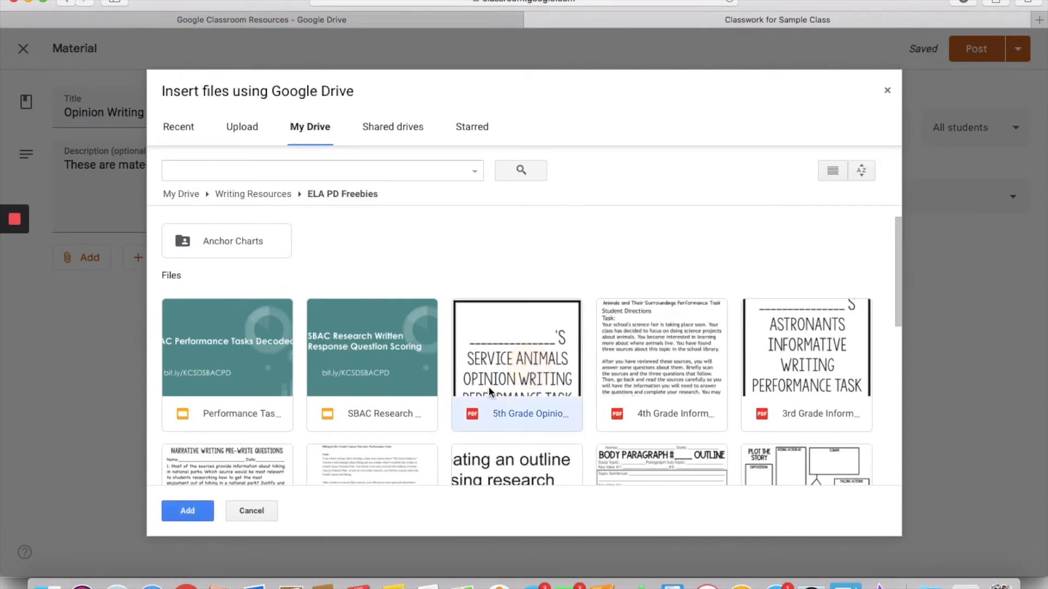
scroll(489, 387, "down", 1)
scroll(489, 387, "down", 3)
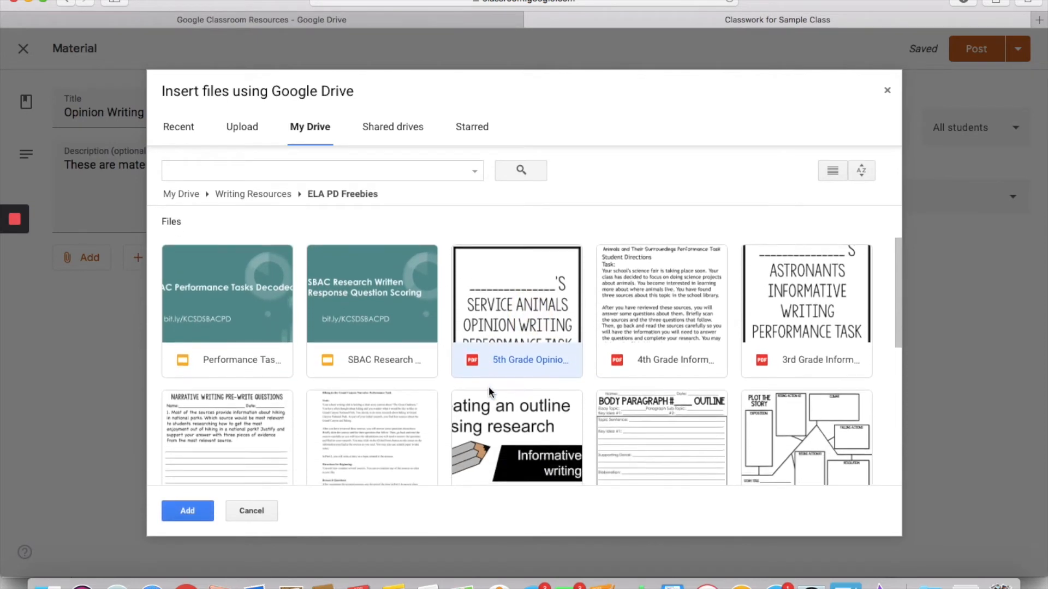
scroll(489, 386, "up", 1)
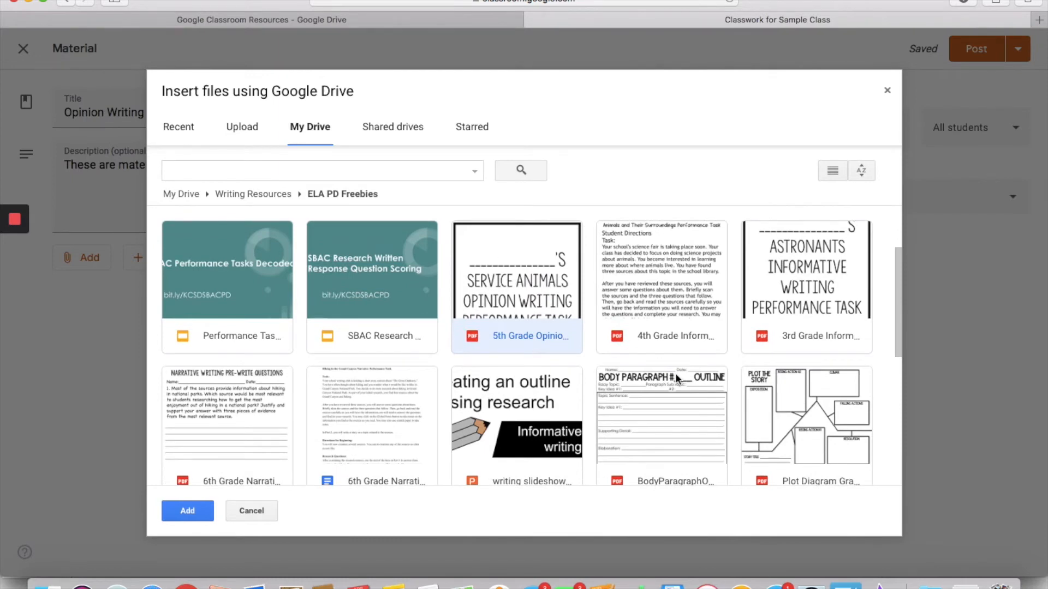
scroll(656, 445, "down", 6)
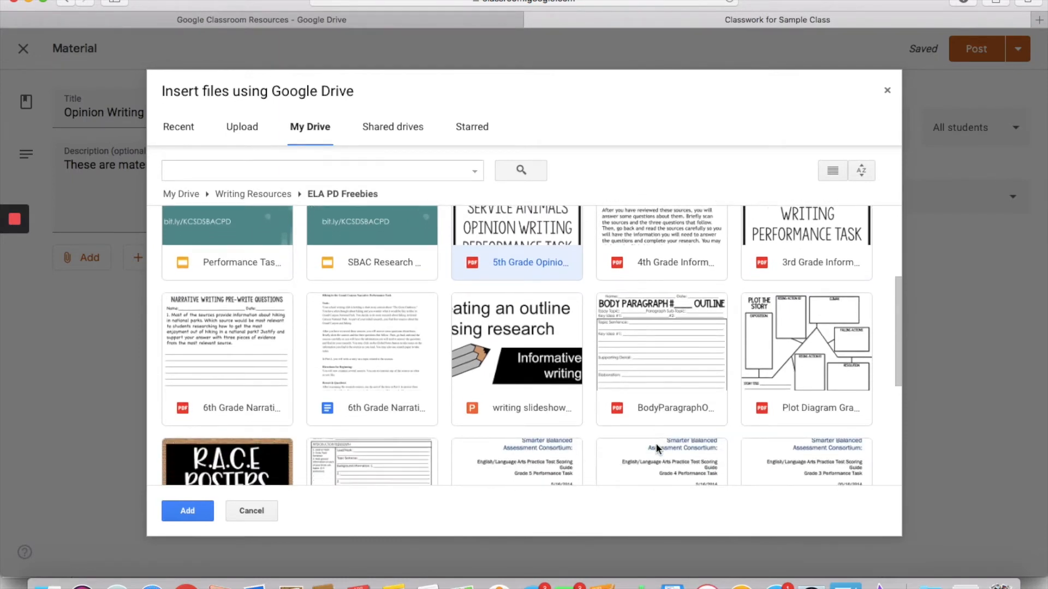
scroll(656, 444, "down", 5)
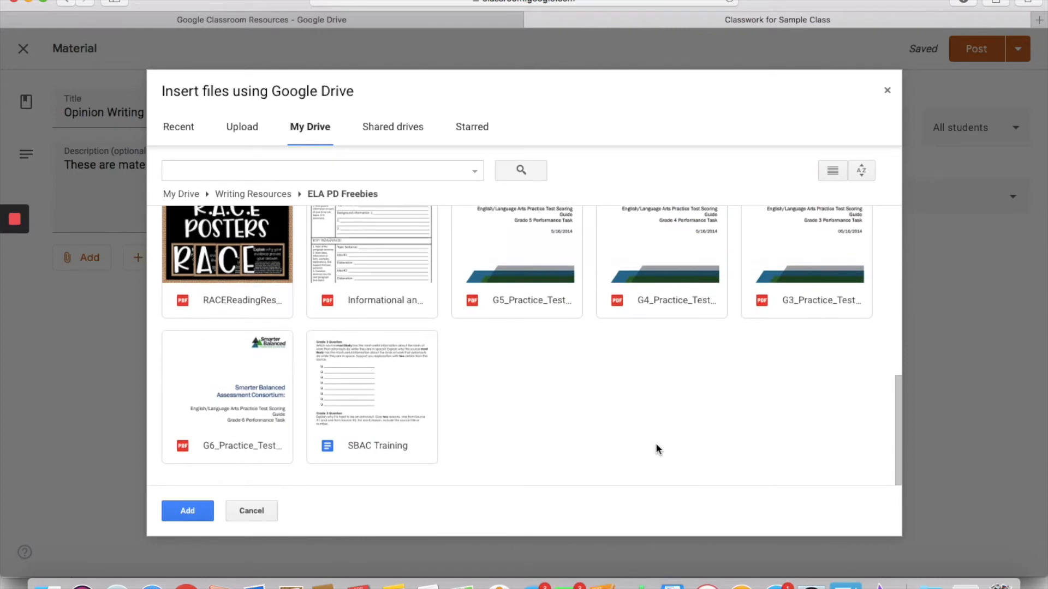
scroll(656, 443, "up", 15)
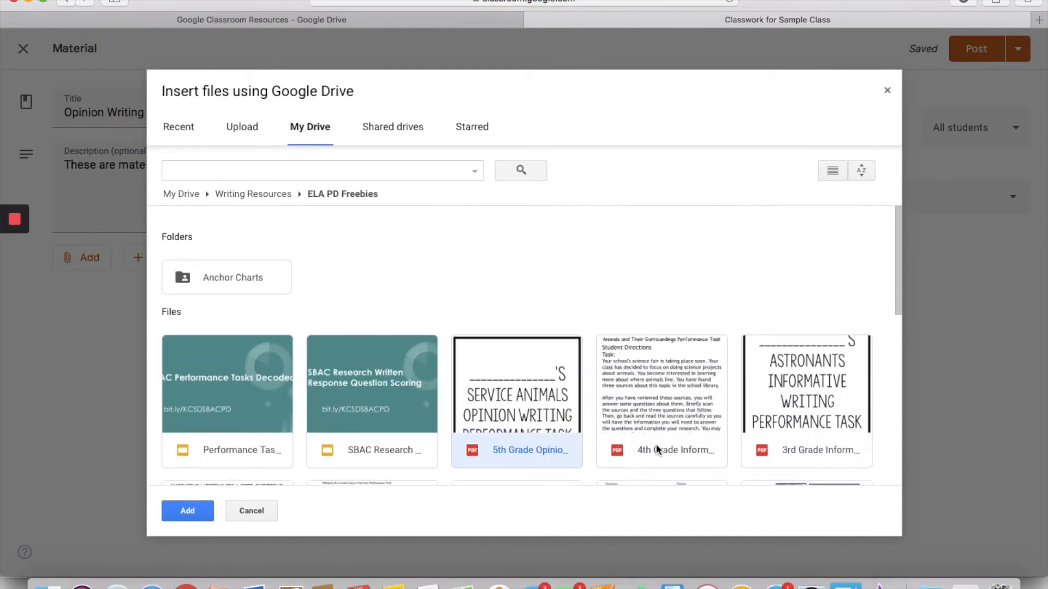
- Attach all four PDFs from the Anchor Charts folder: Conclusion, Elaboration Strategies, Information Body Paragraph and Hook your reader
double_click(238, 271)
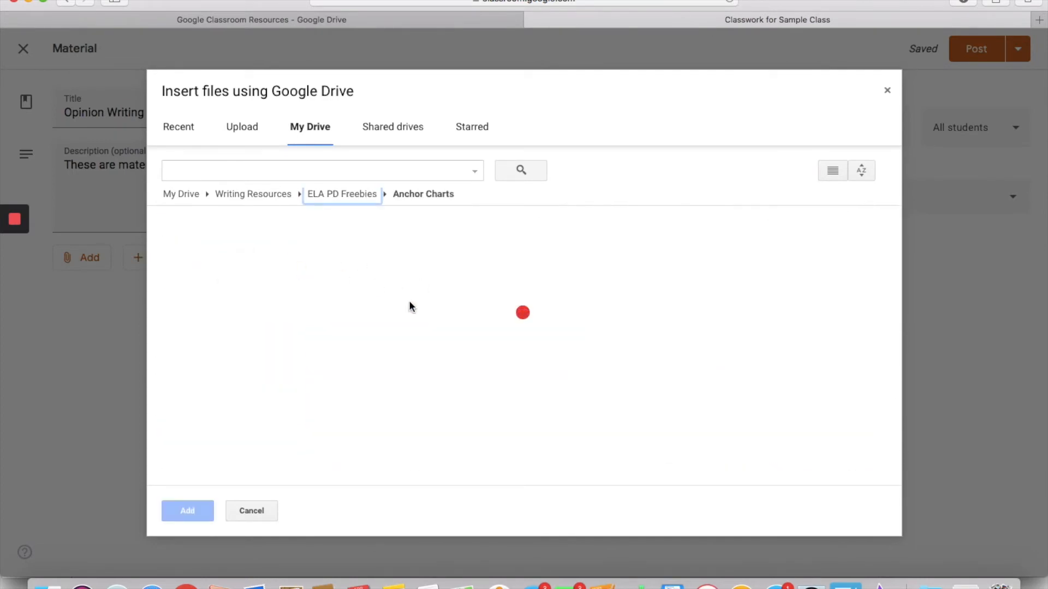
left_click(228, 357)
left_click(357, 357)
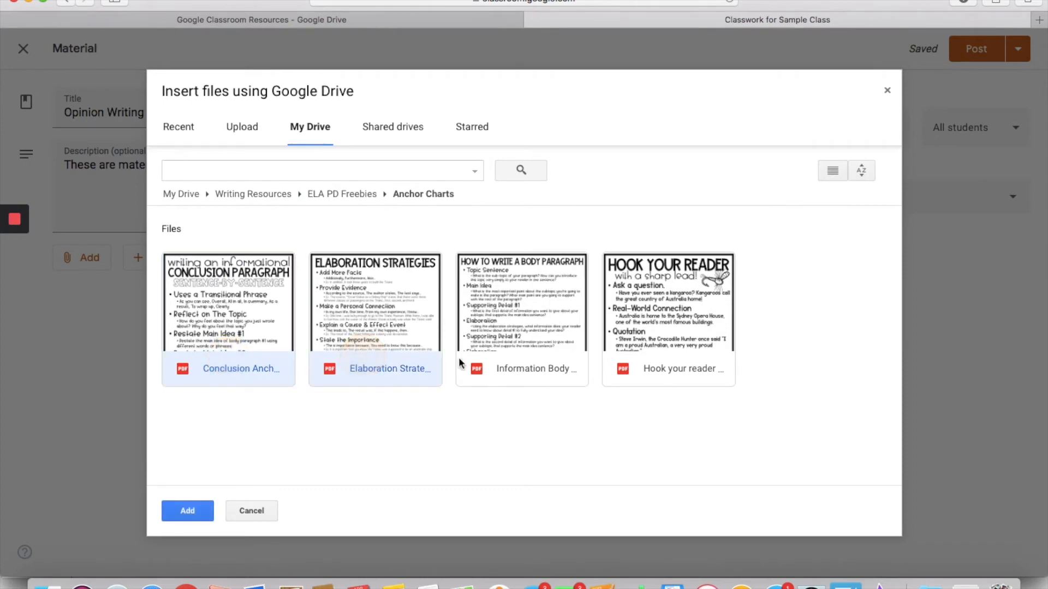
left_click(510, 358)
left_click(680, 350)
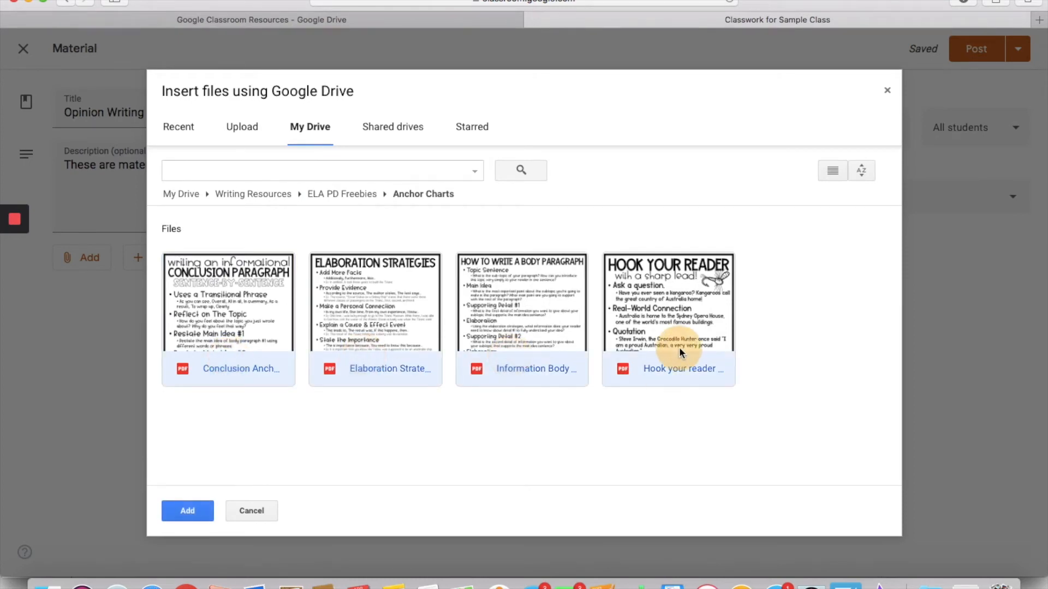
left_click(182, 510)
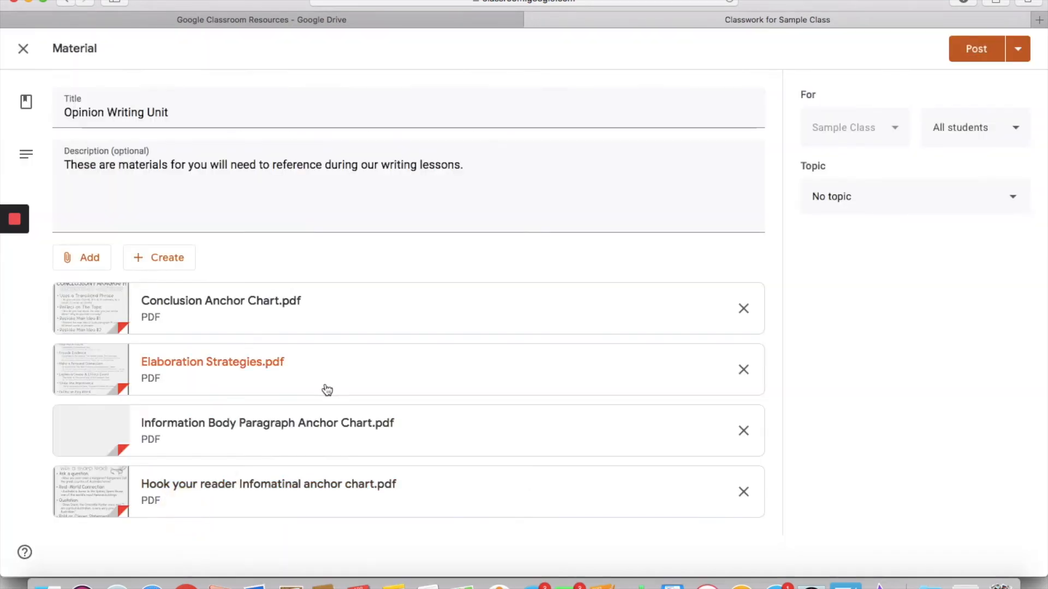
- Attach 5th Grade Opinion Service Animals PT.pdf from the ELA PD Freebies folder in Google Drive
left_click(82, 263)
left_click(177, 290)
left_click(307, 128)
double_click(539, 256)
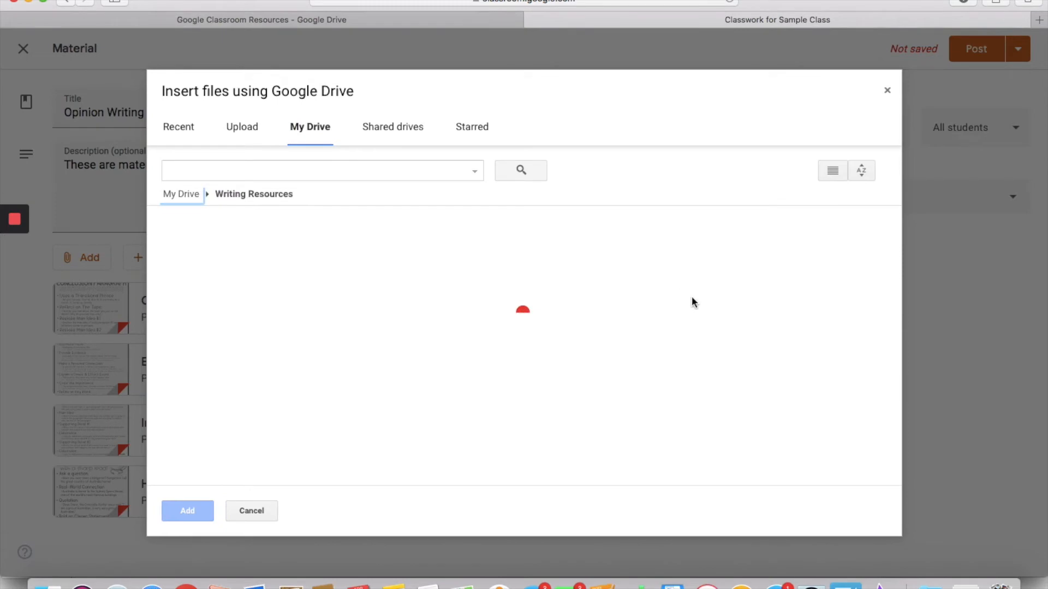
double_click(245, 273)
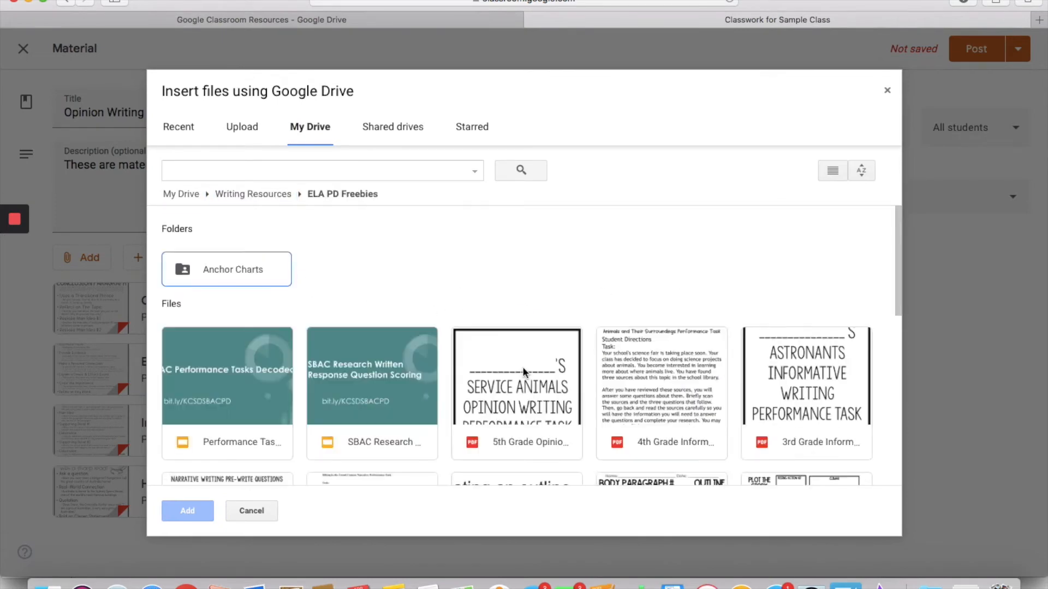
left_click(533, 370)
left_click(188, 511)
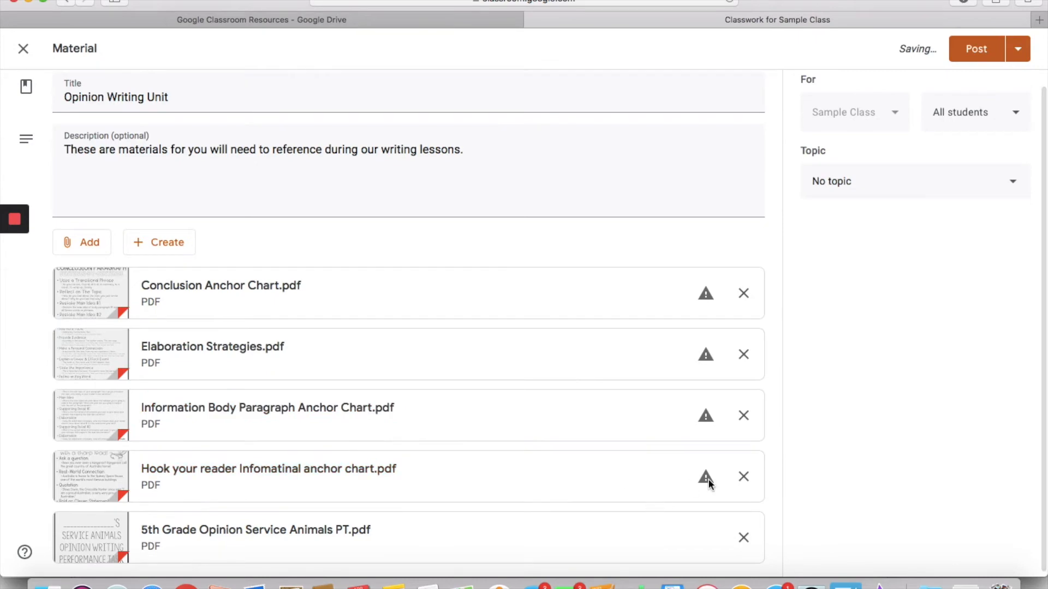
scroll(568, 428, "up", 1)
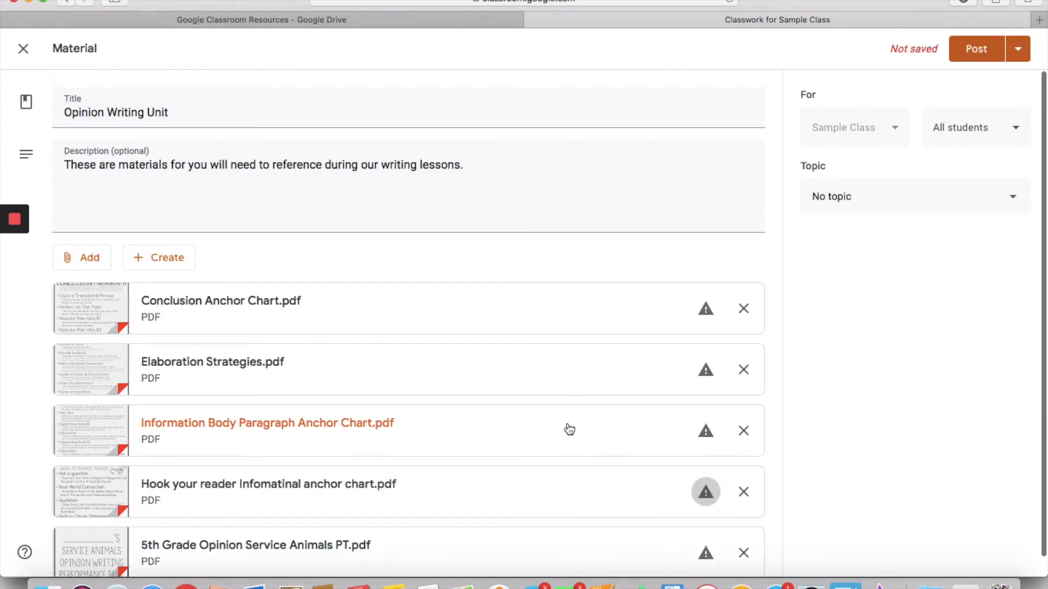
left_click(571, 204)
scroll(676, 403, "down", 1)
scroll(676, 403, "up", 1)
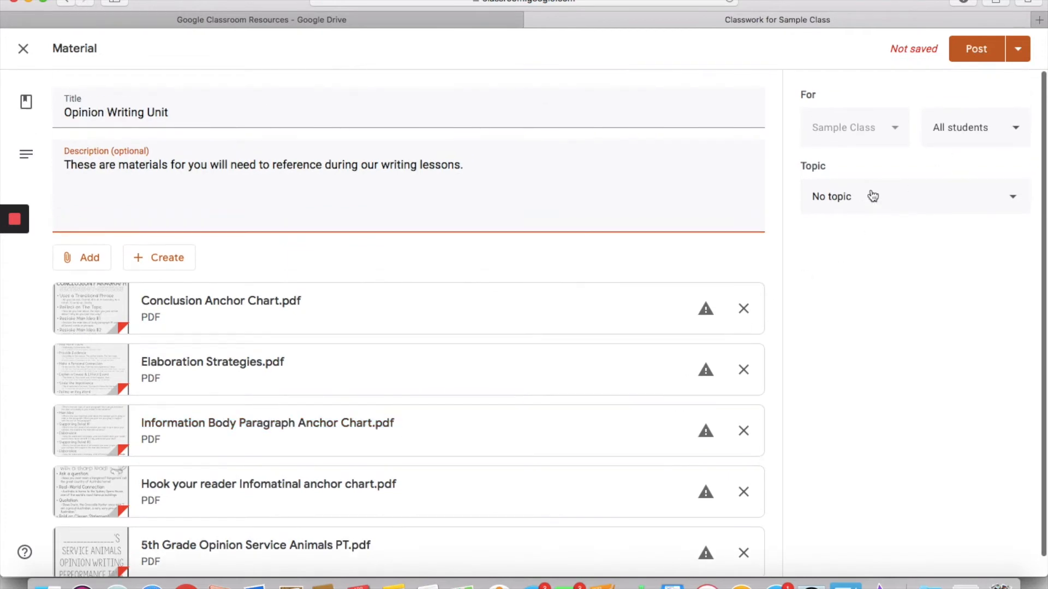
- Assign the material to the Writing topic and check the student audience options
left_click(859, 207)
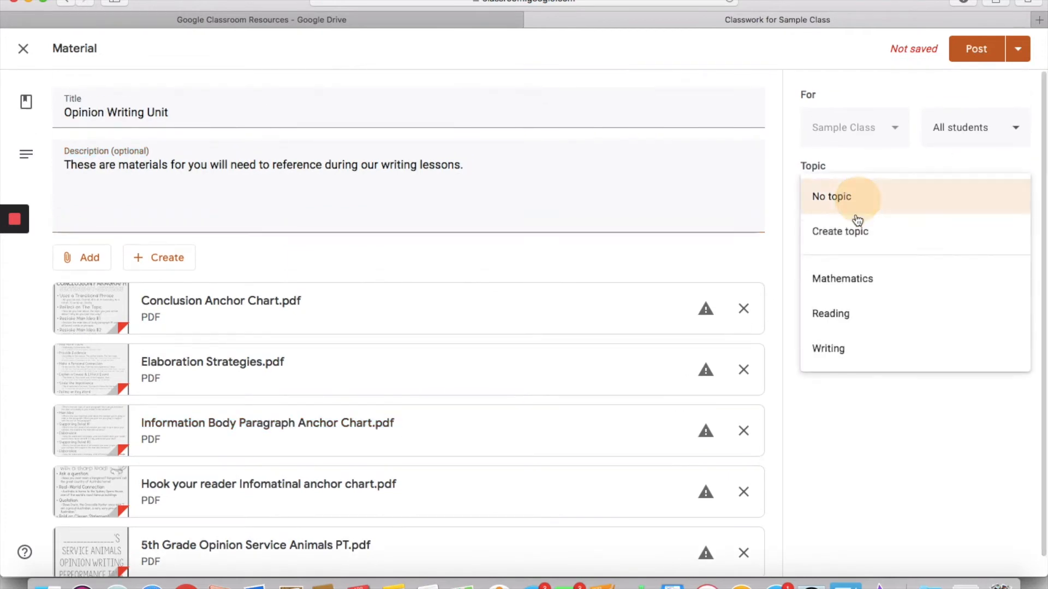
left_click(835, 354)
left_click(954, 137)
left_click(954, 136)
- Post the material and let Classroom create and attach copies of the five PDF files
left_click(416, 192)
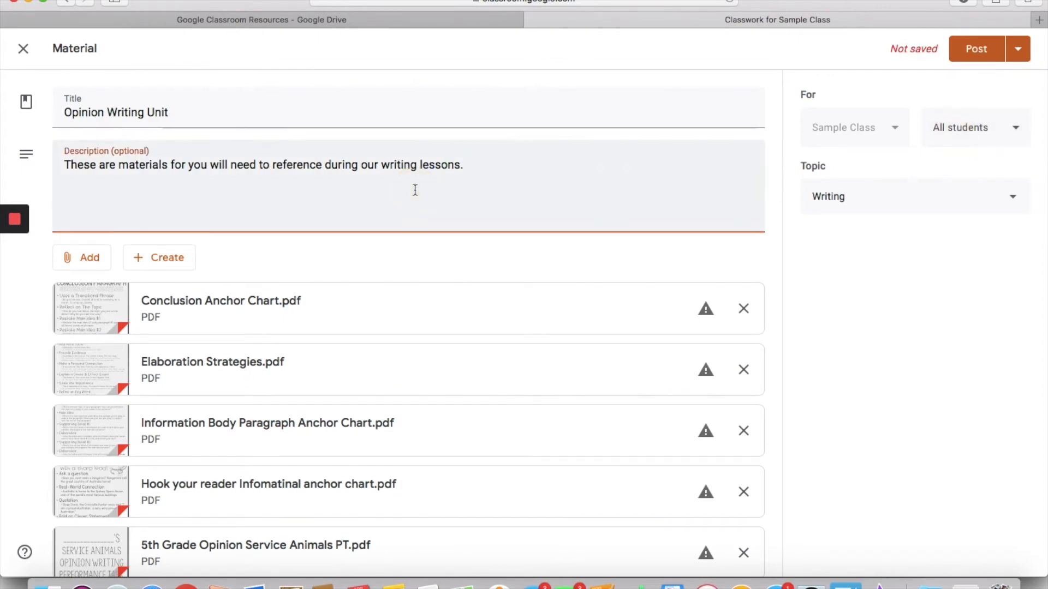
scroll(466, 278, "down", 1)
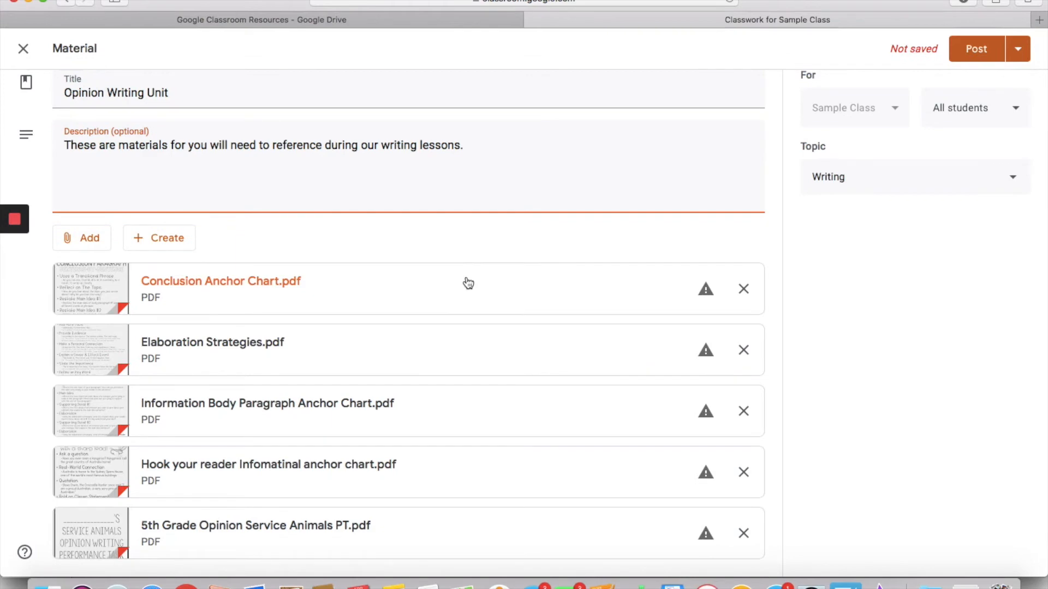
scroll(466, 278, "up", 1)
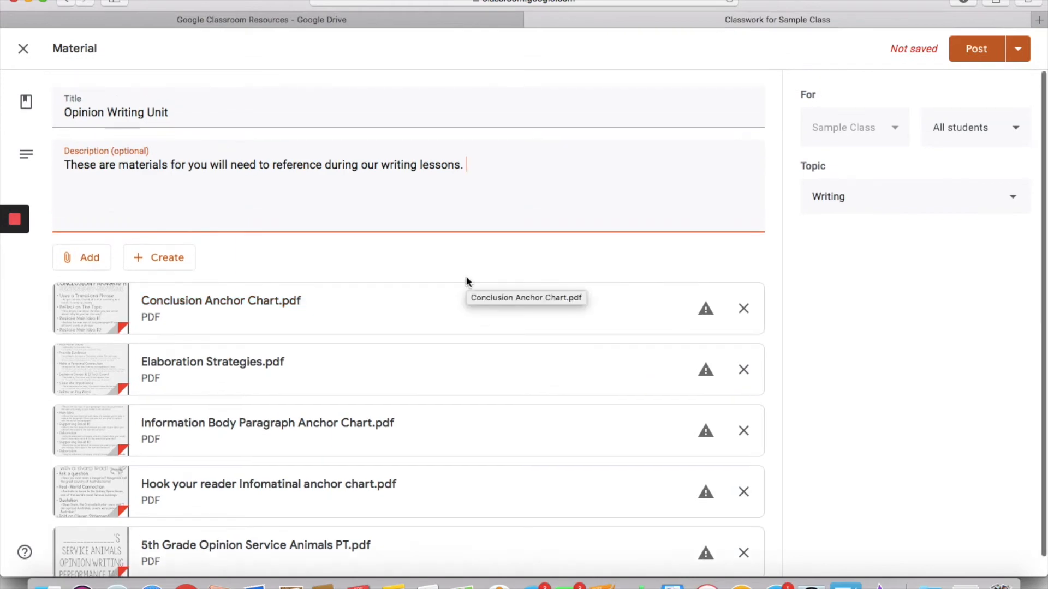
left_click(983, 54)
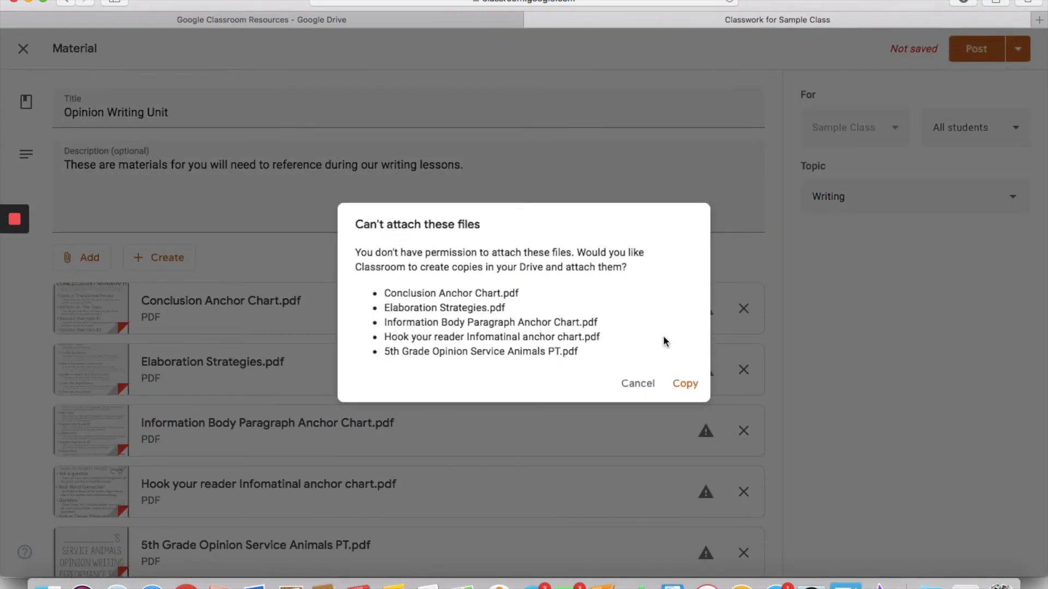
left_click(684, 384)
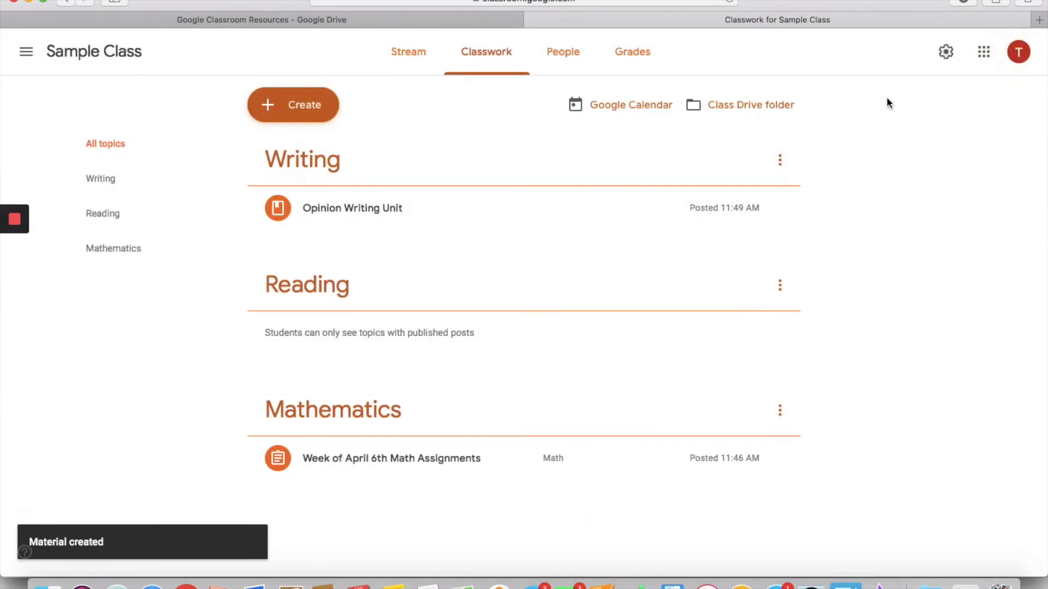
- Expand the Opinion Writing Unit post and preview the attached 5th Grade Opinion Service Animals PT.pdf
left_click(612, 215)
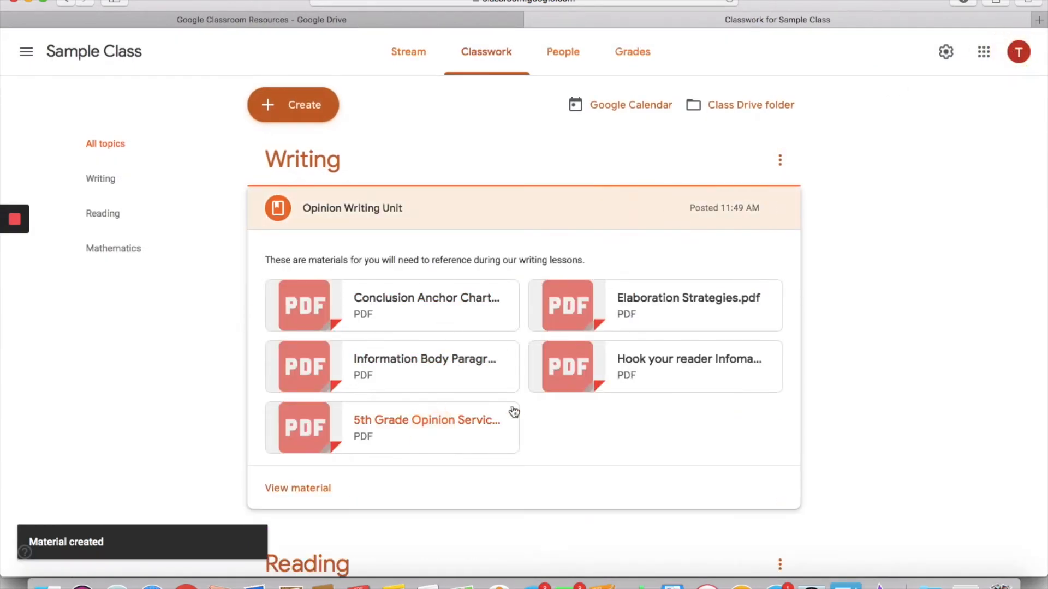
left_click(468, 447)
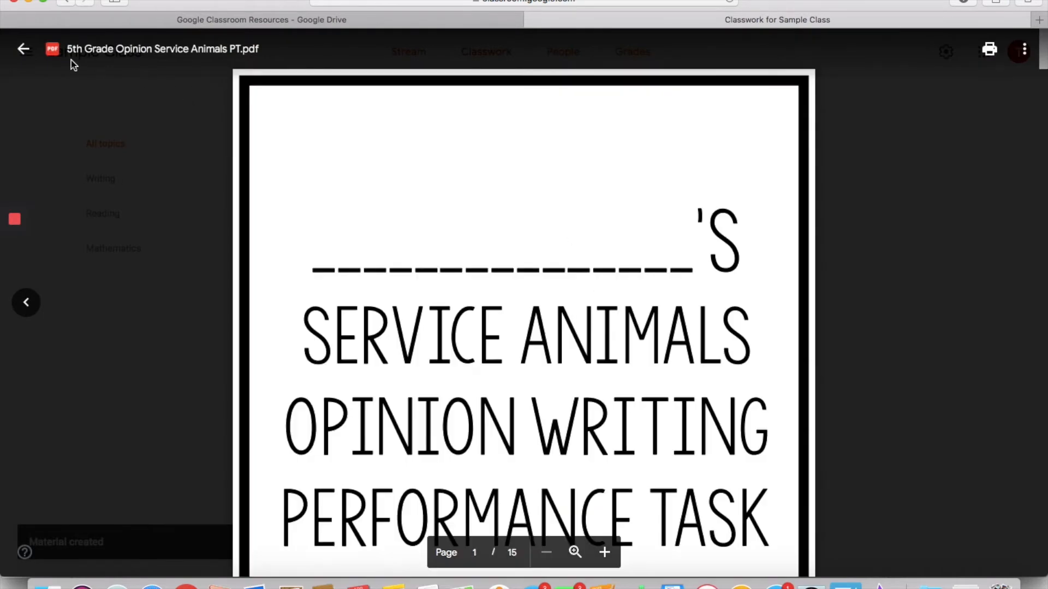
left_click(24, 48)
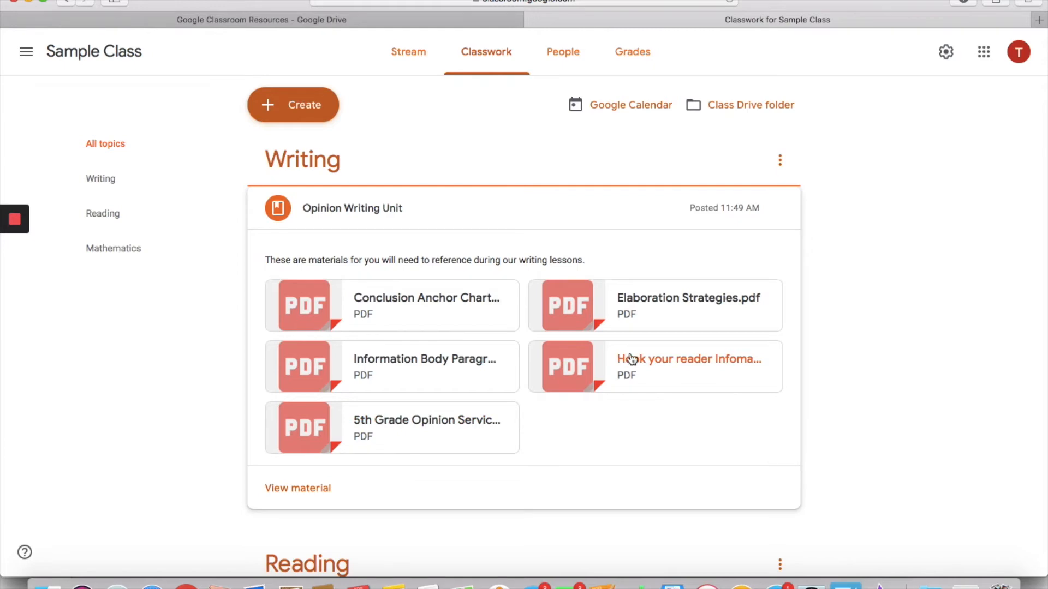
- Open the full Opinion Writing Unit material page and preview Conclusion Anchor Chart.pdf
scroll(628, 358, "down", 1)
scroll(638, 352, "down", 3)
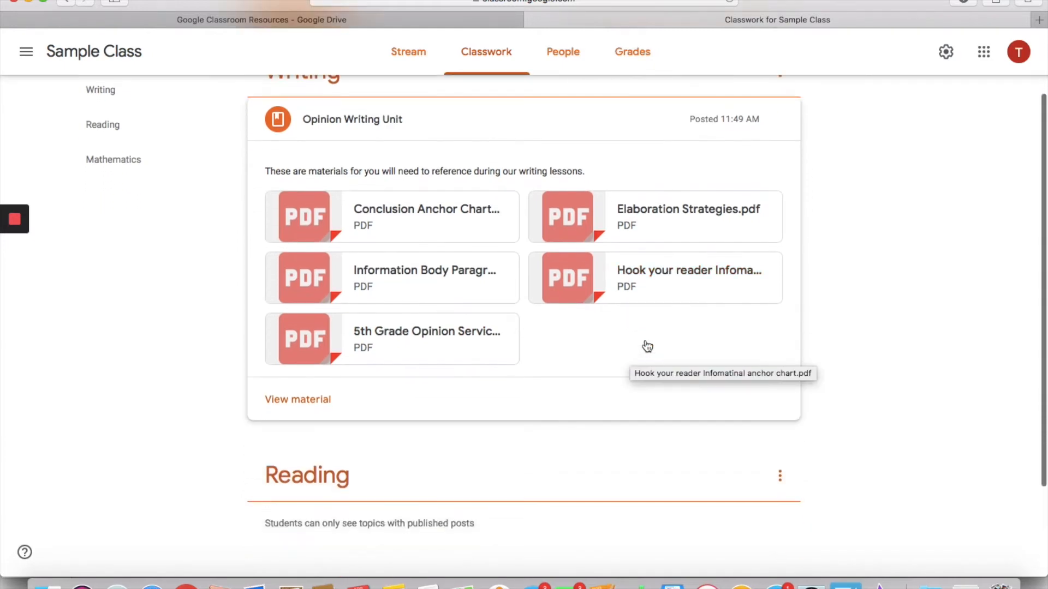
left_click(316, 404)
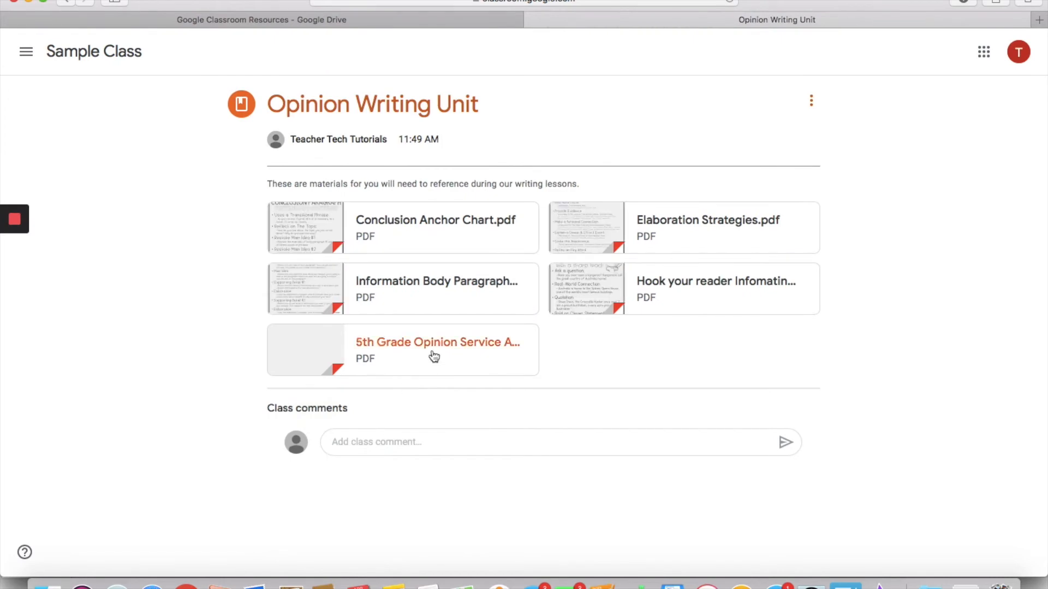
left_click(464, 226)
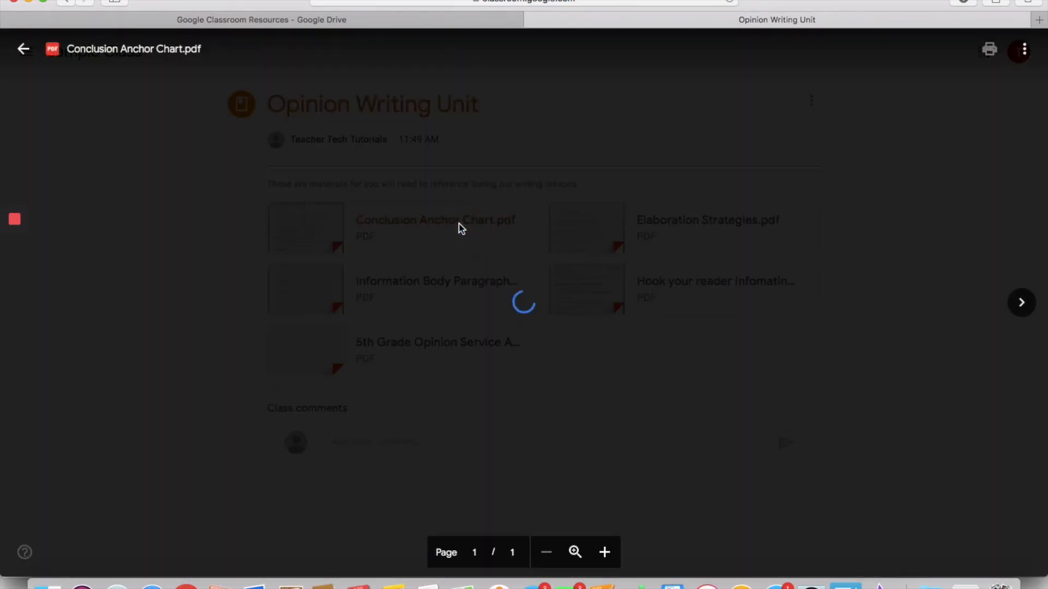
scroll(273, 249, "down", 5)
scroll(273, 250, "up", 5)
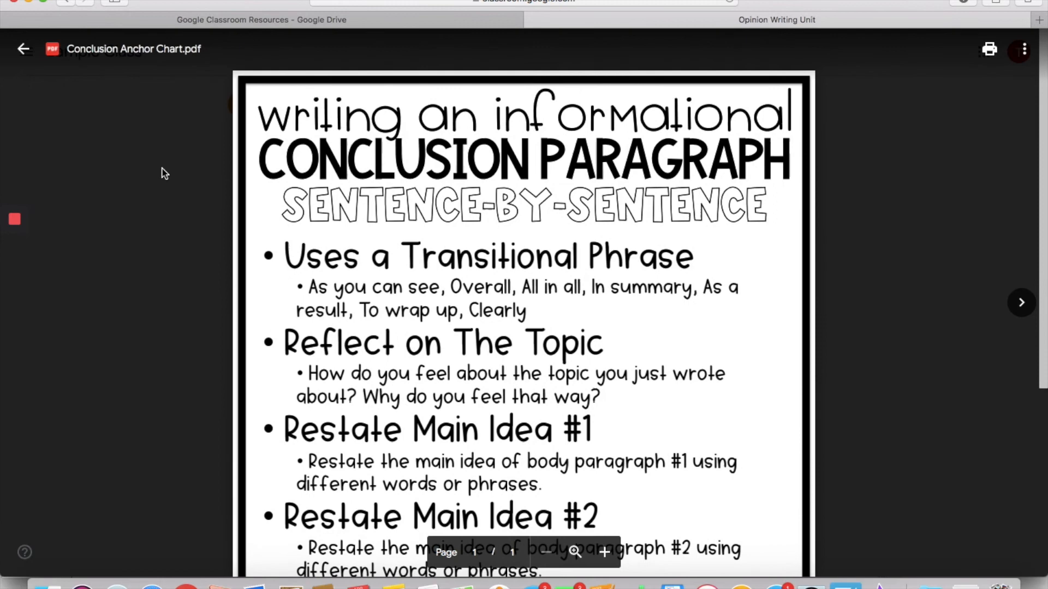
- Close the PDF preview, return to the Sample Class classwork page, and collapse the Opinion Writing Unit post
left_click(22, 49)
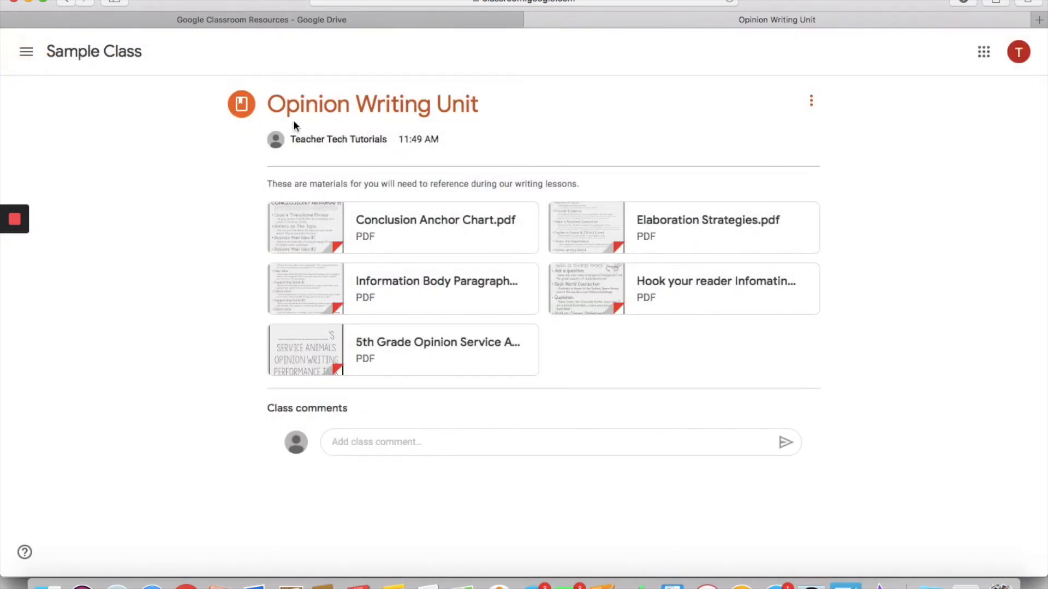
left_click(26, 51)
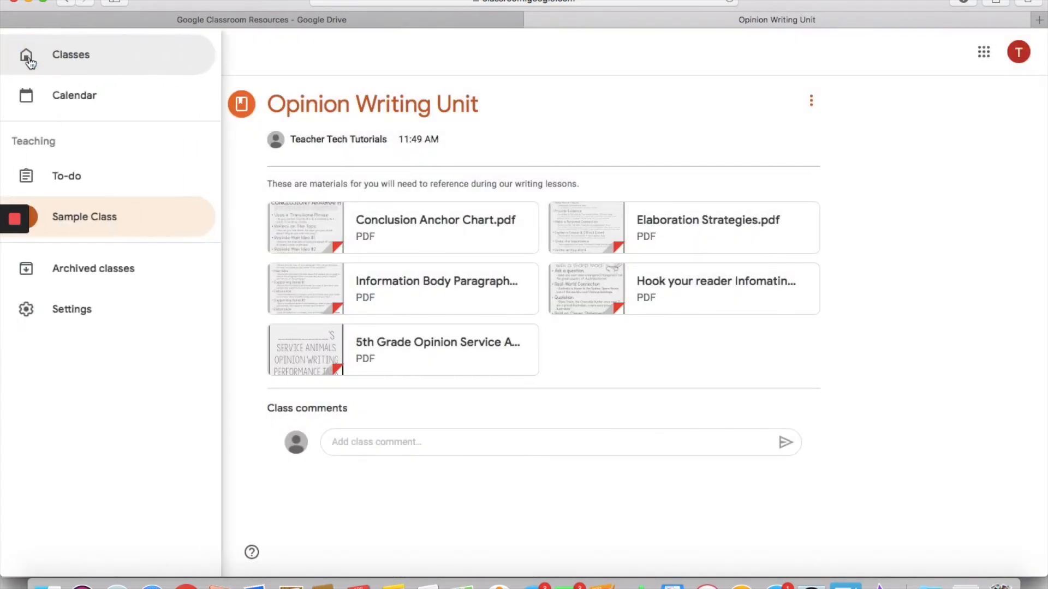
left_click(83, 219)
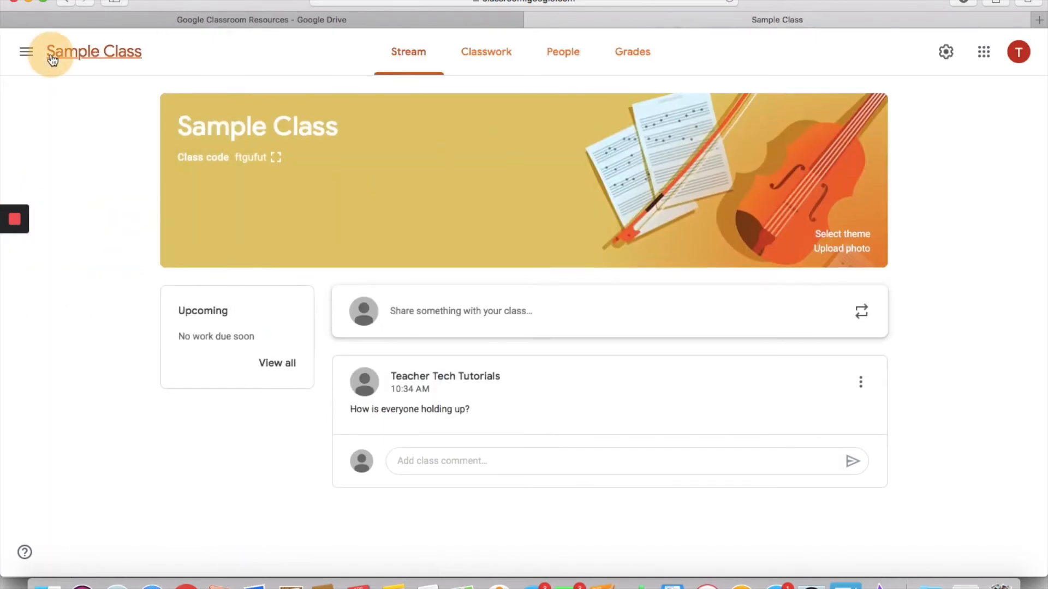
left_click(26, 53)
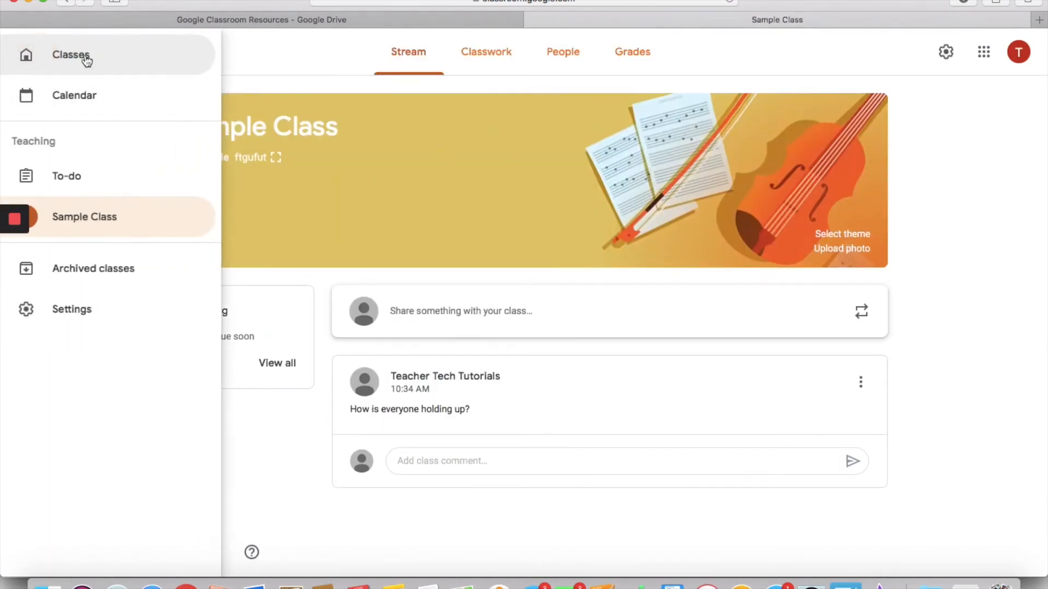
left_click(82, 226)
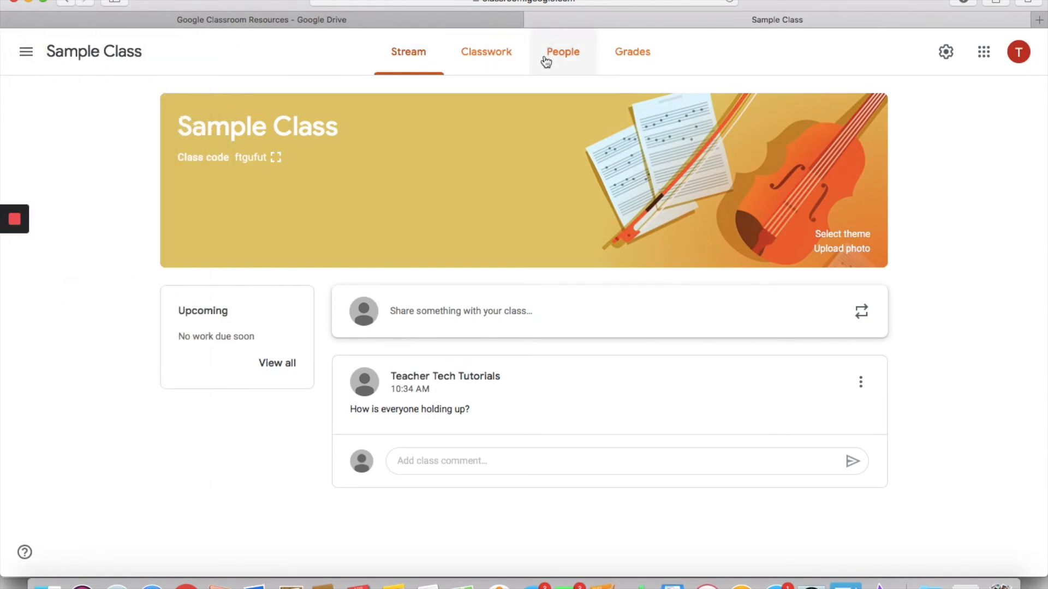
left_click(517, 51)
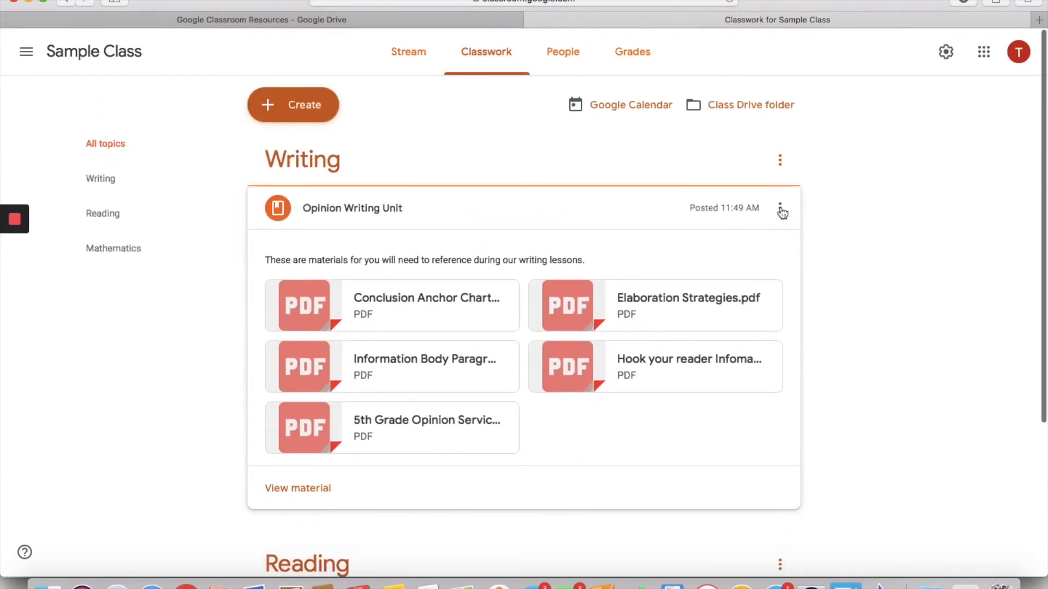
left_click(584, 213)
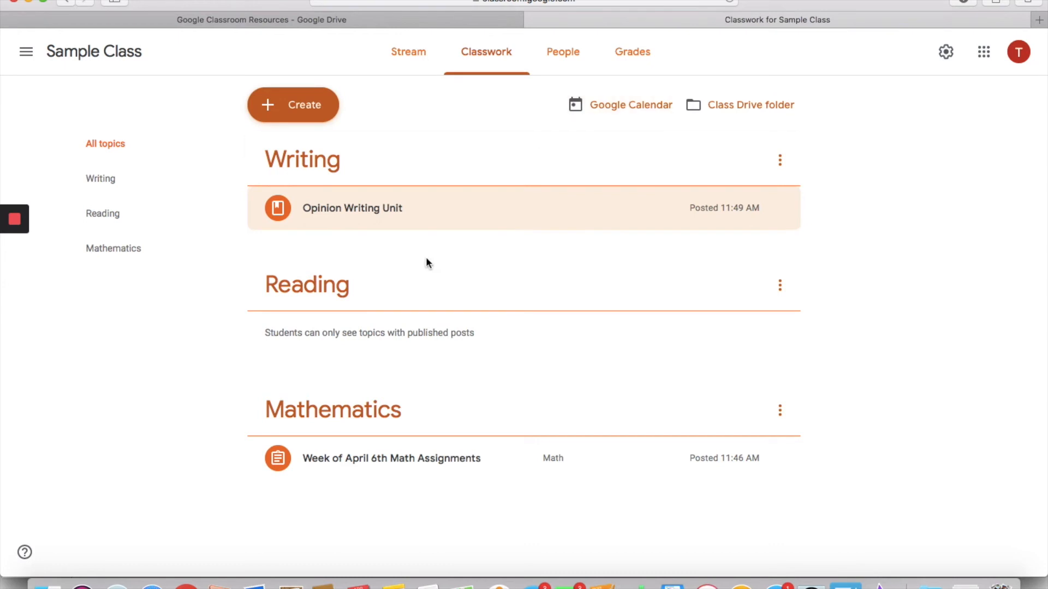
- Start a new assignment titled "Writing about reading." with the instructions "As you read books at home, complete one writing about reading log sheet per week."
left_click(298, 104)
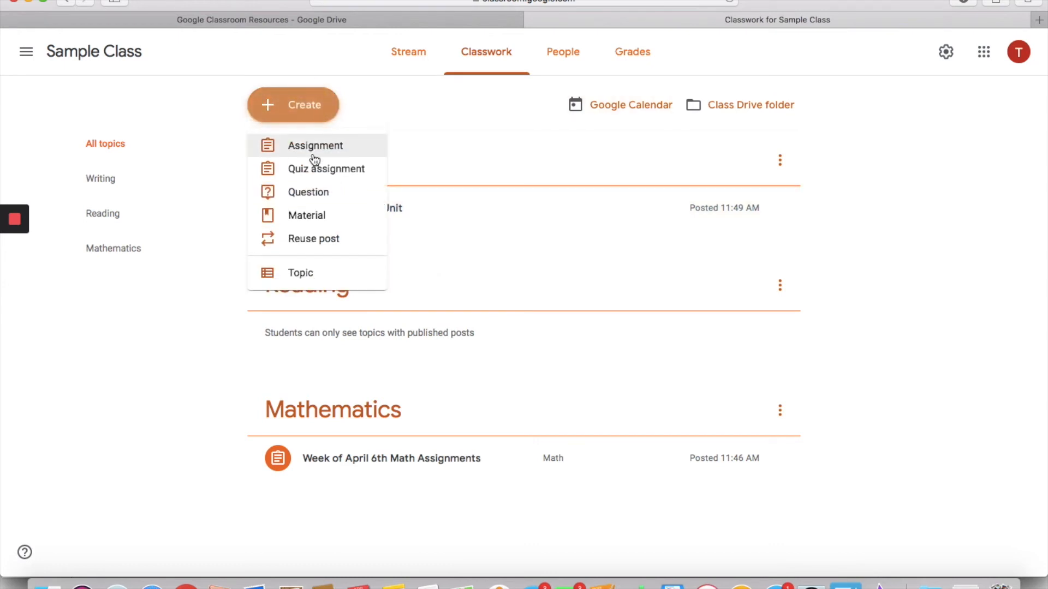
left_click(315, 157)
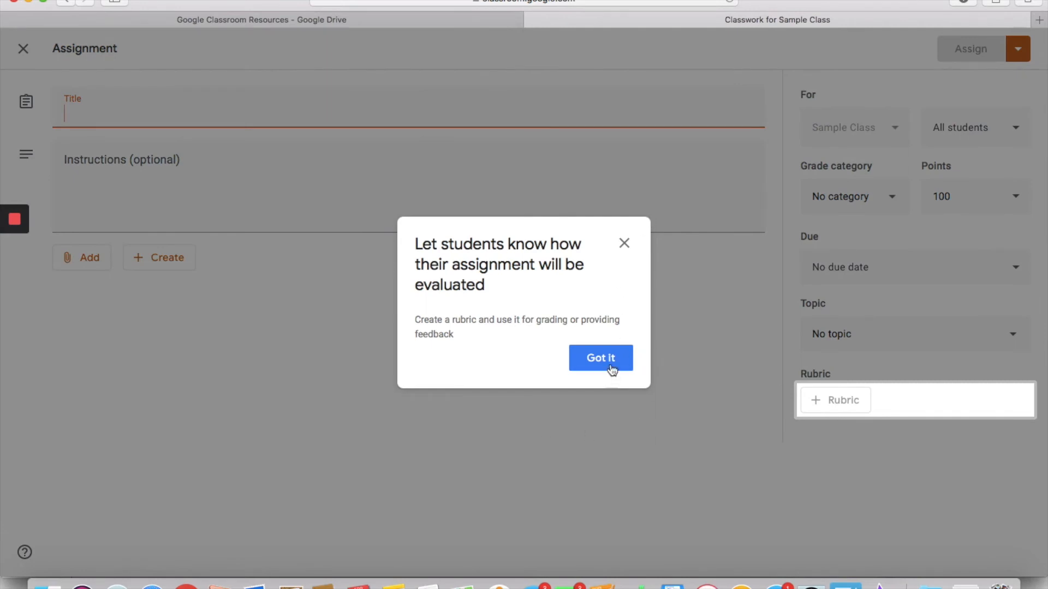
left_click(605, 367)
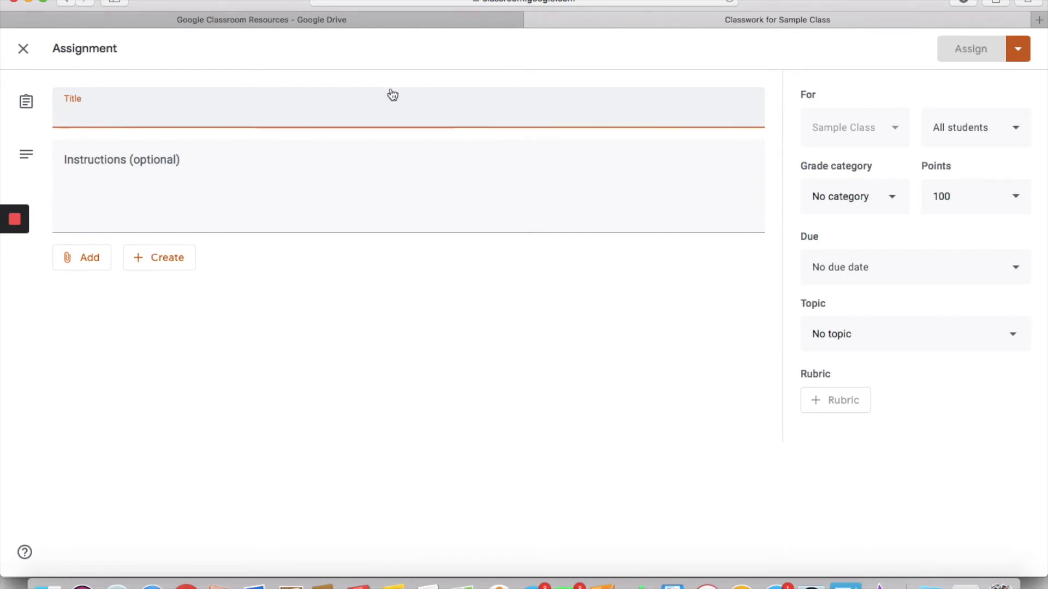
type("Writing about")
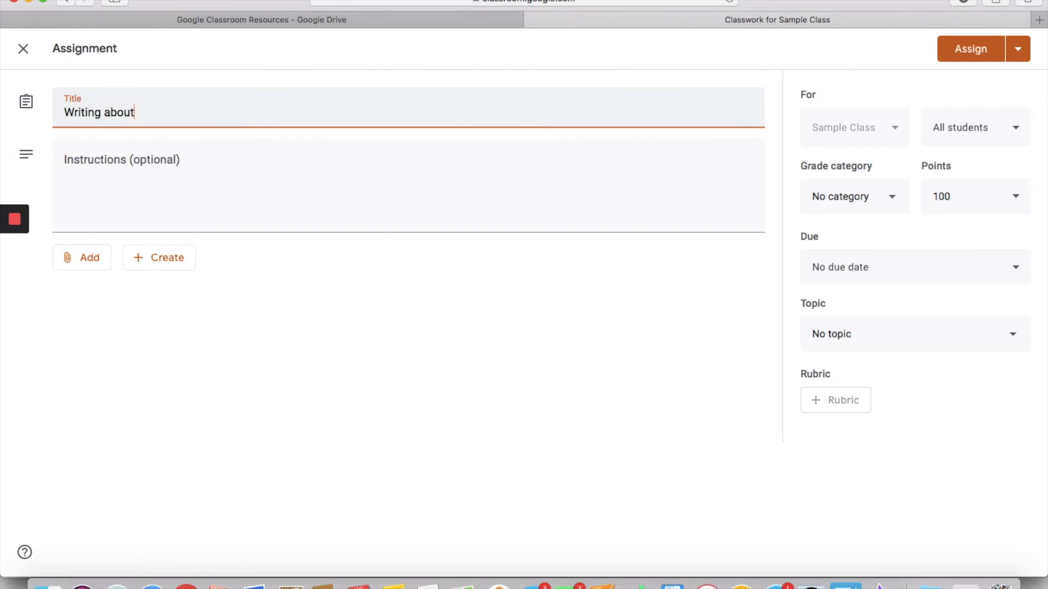
type(" reading.")
key("Tab")
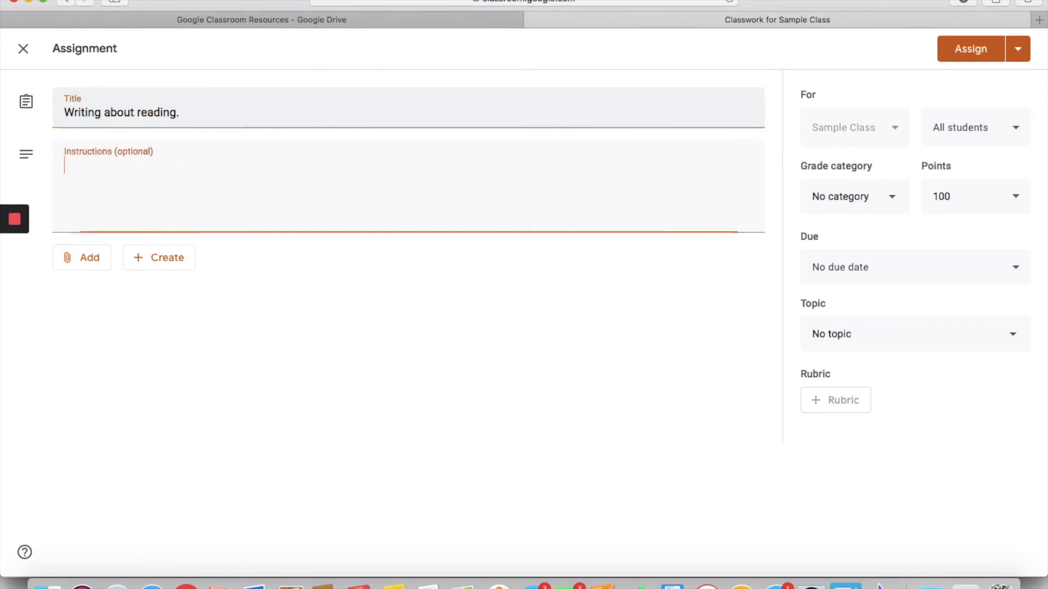
type("As you")
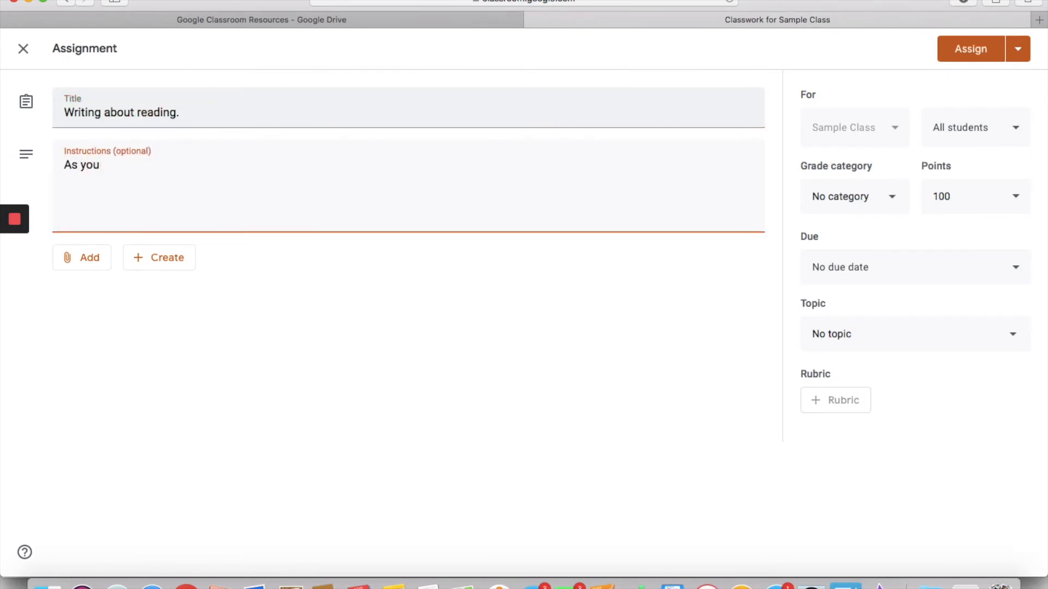
type(" read books at home, complete one writing about reading log sheet per week.")
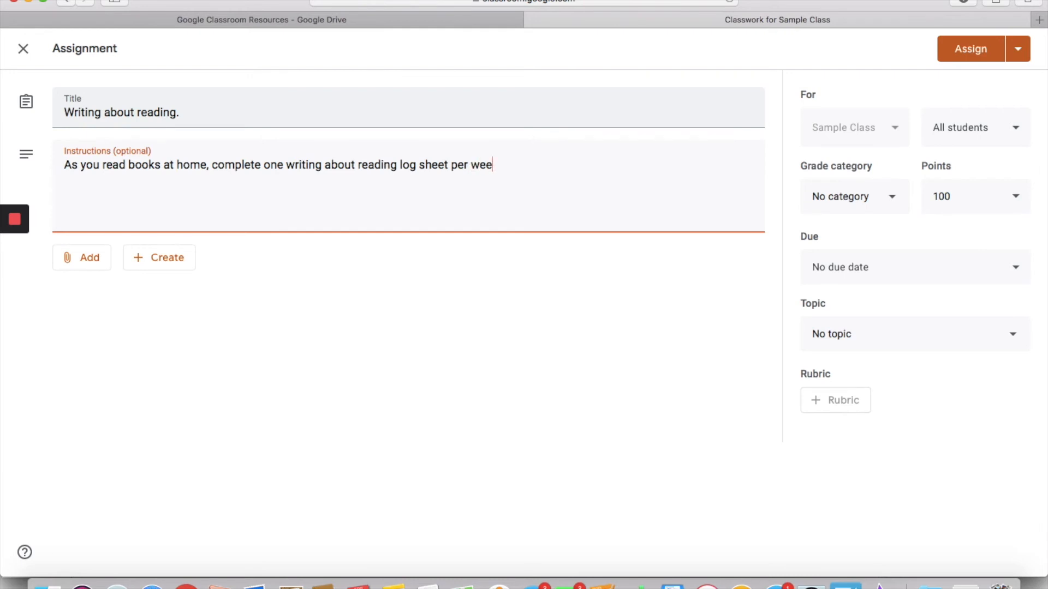
- Attach the Writing About Reading Digital slides from Google Drive and set them to make a copy for each student
left_click(80, 265)
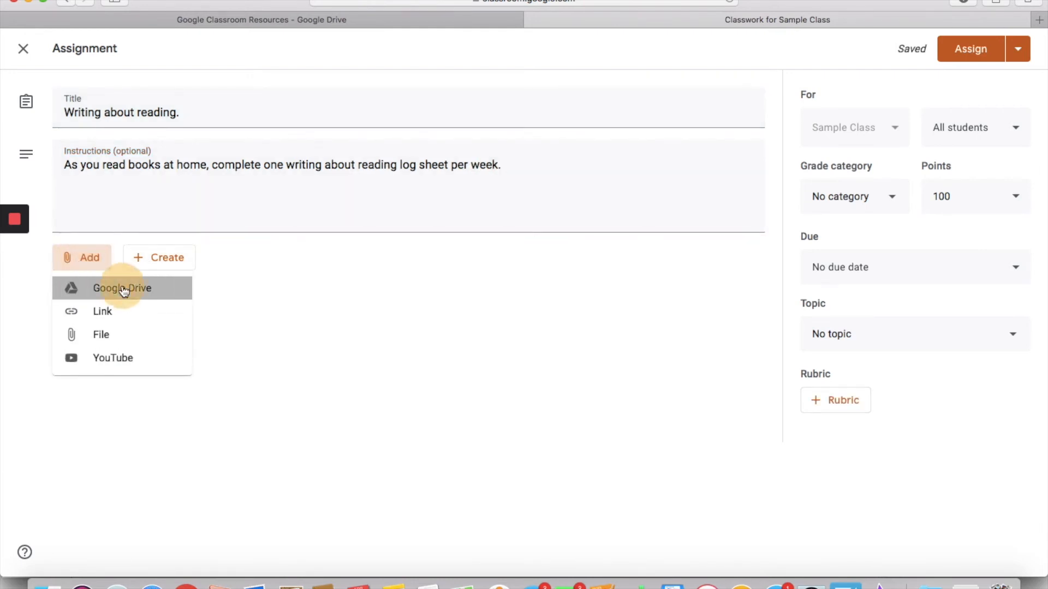
left_click(124, 289)
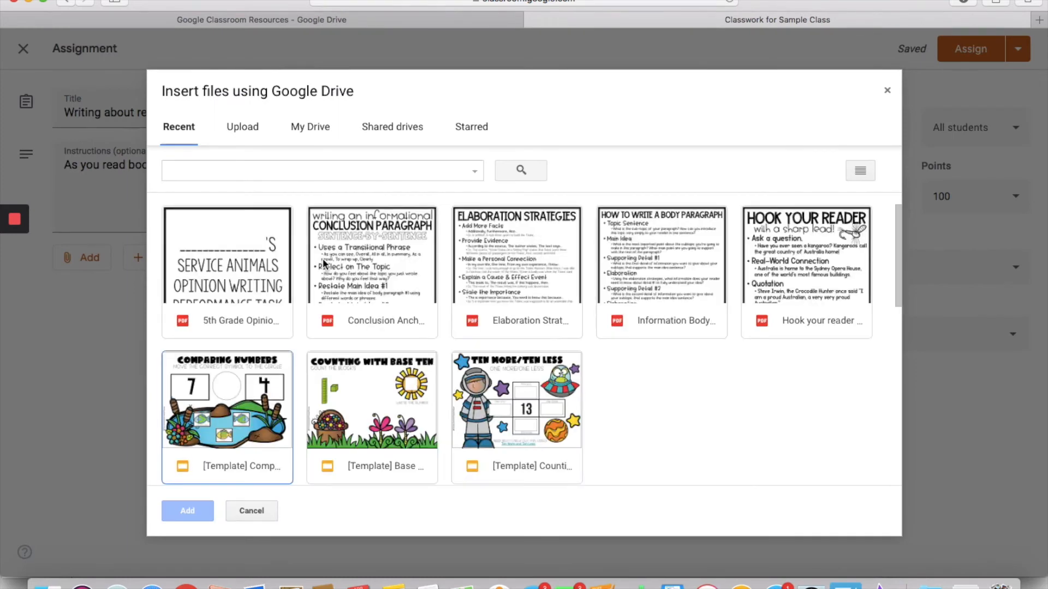
scroll(323, 263, "down", 3)
scroll(324, 263, "down", 3)
left_click(208, 305)
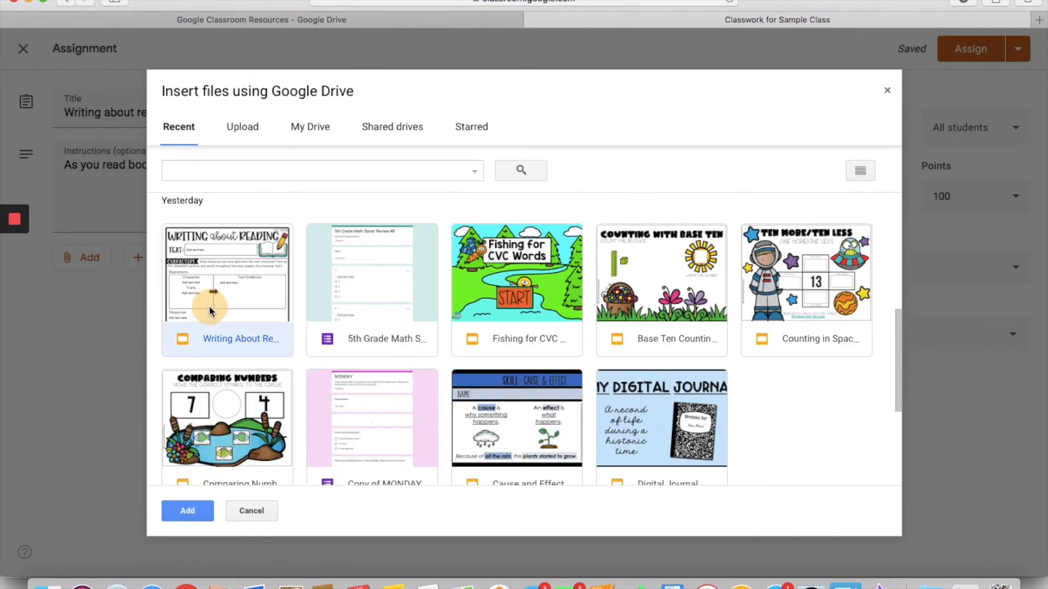
left_click(184, 515)
left_click(633, 306)
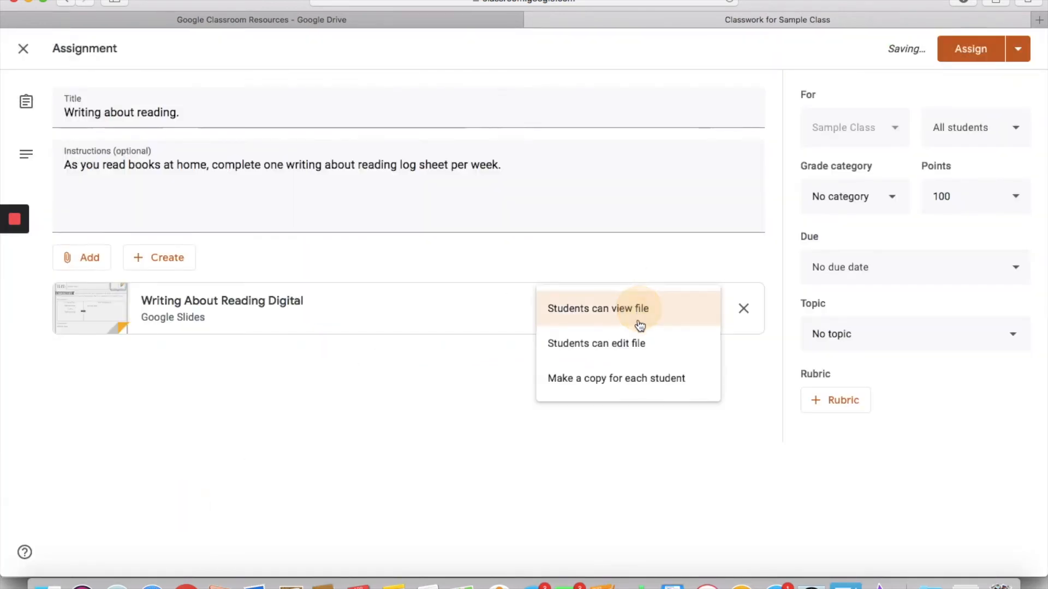
left_click(604, 380)
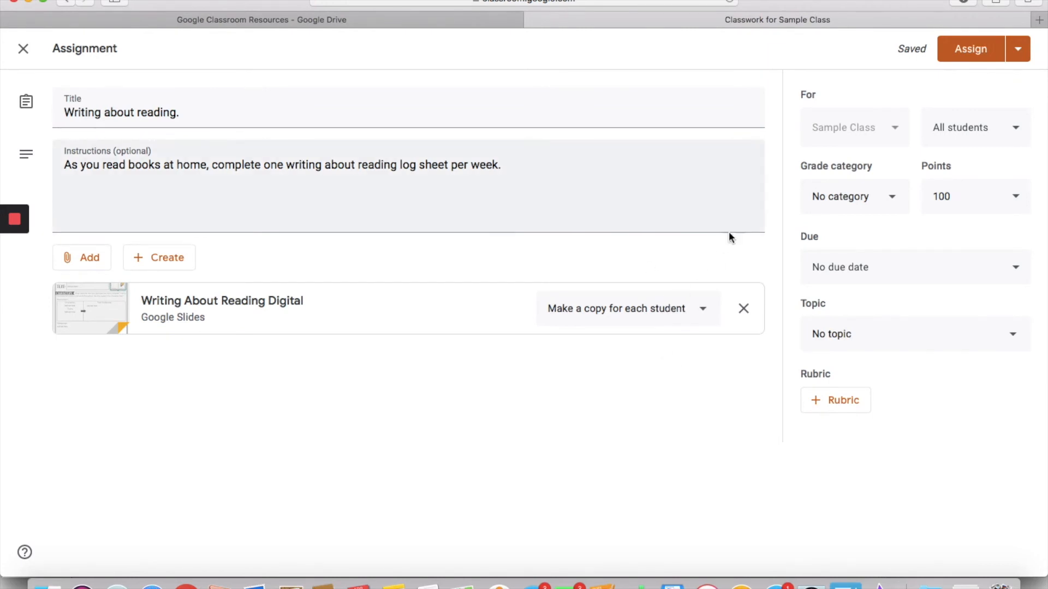
- Set the assignment's due date to Friday, April 10
left_click(886, 268)
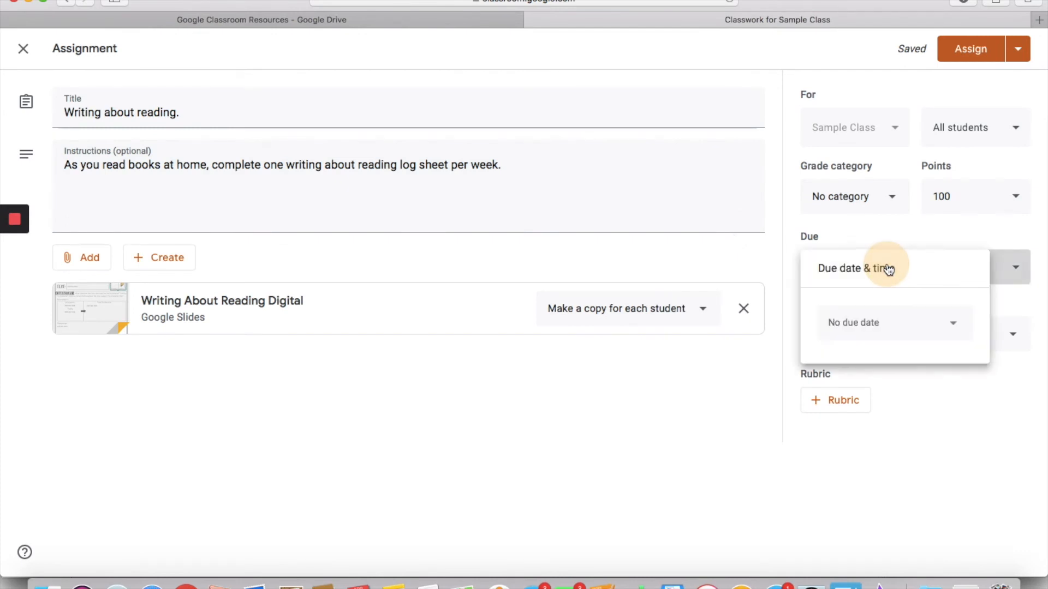
left_click(919, 330)
left_click(945, 421)
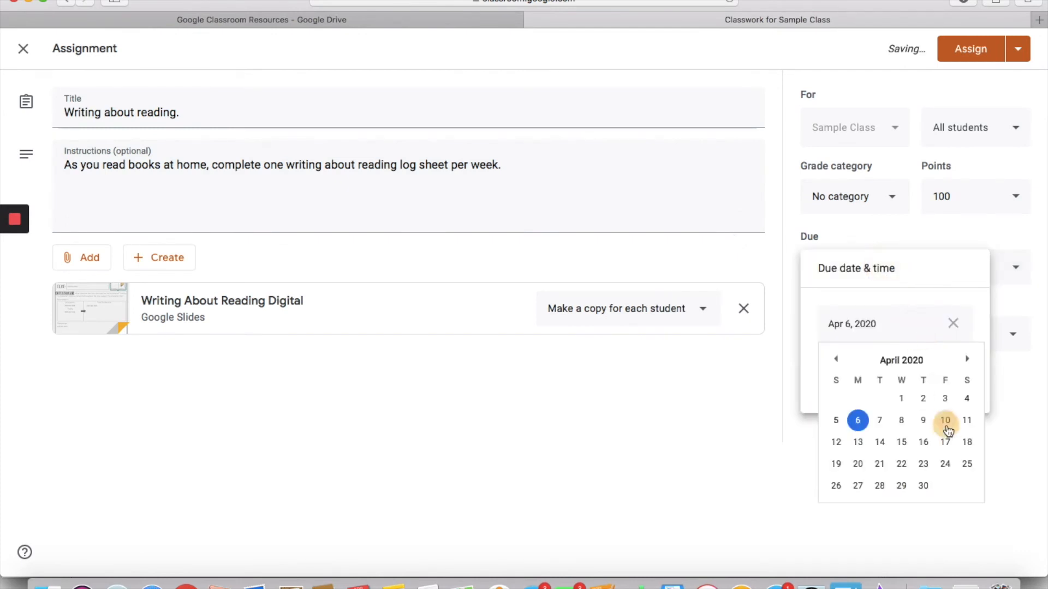
left_click(1022, 431)
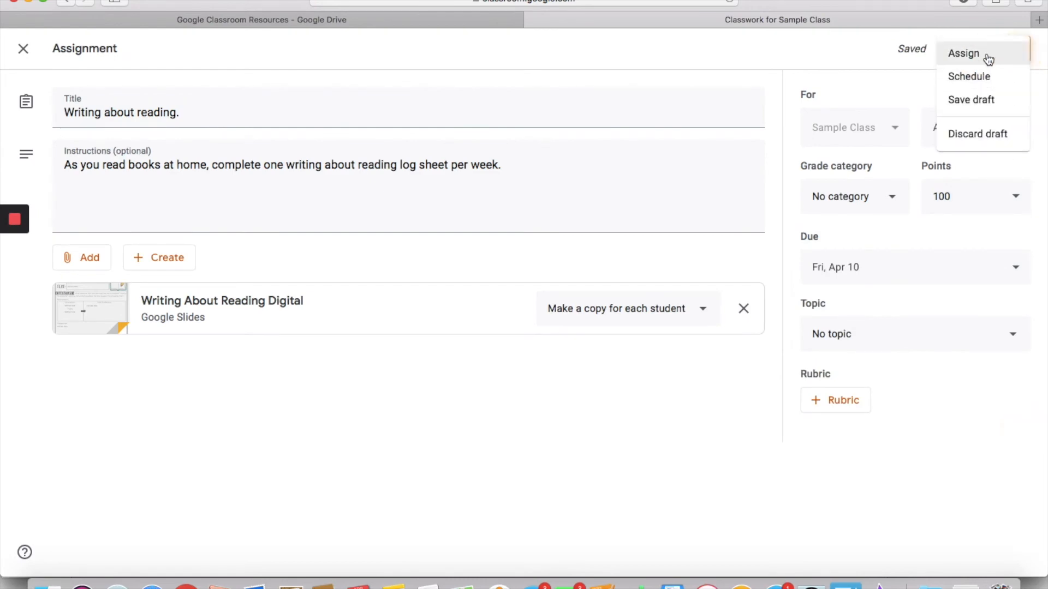
- Schedule the assignment for Apr 6, 2020 at 8:00 AM and move it into the Reading topic
left_click(986, 76)
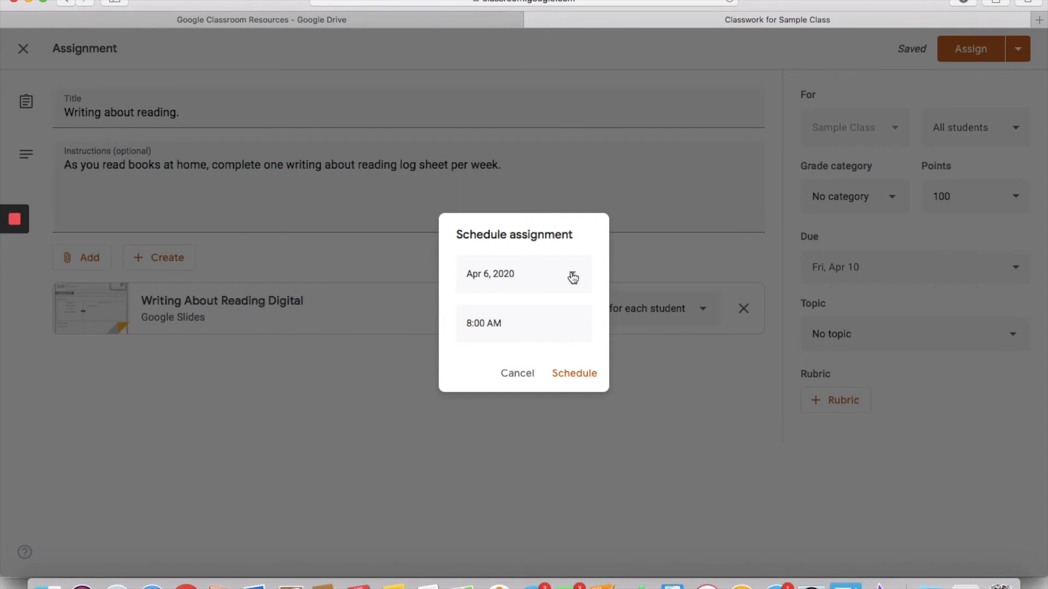
left_click(573, 278)
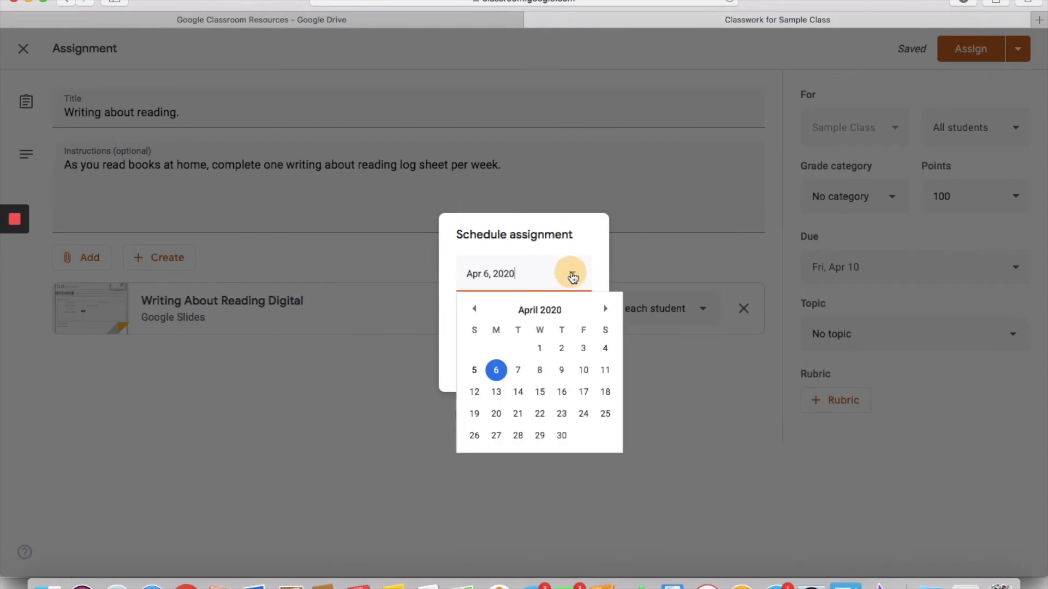
left_click(504, 372)
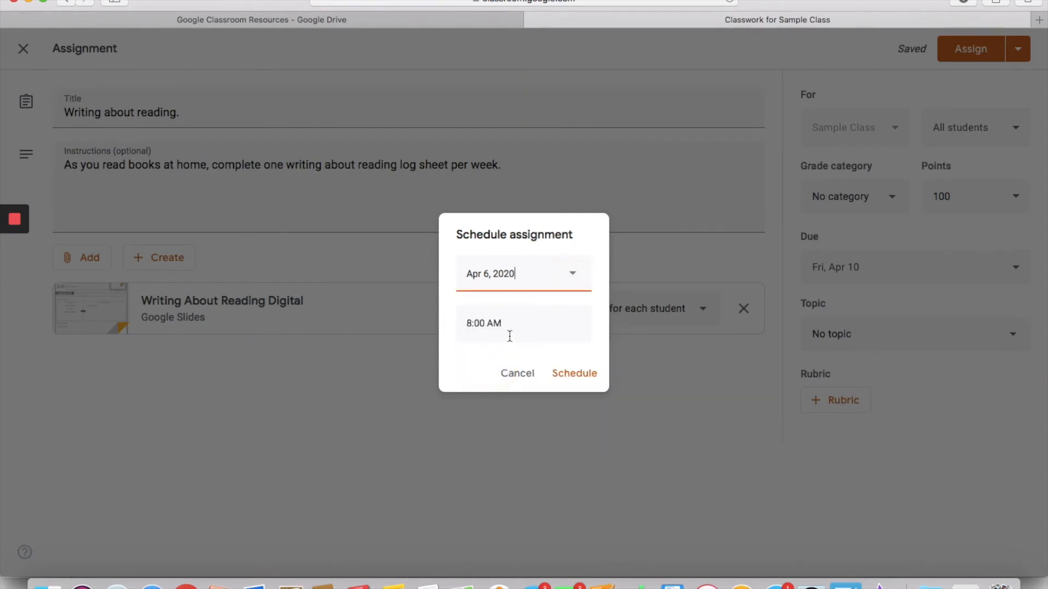
left_click(568, 384)
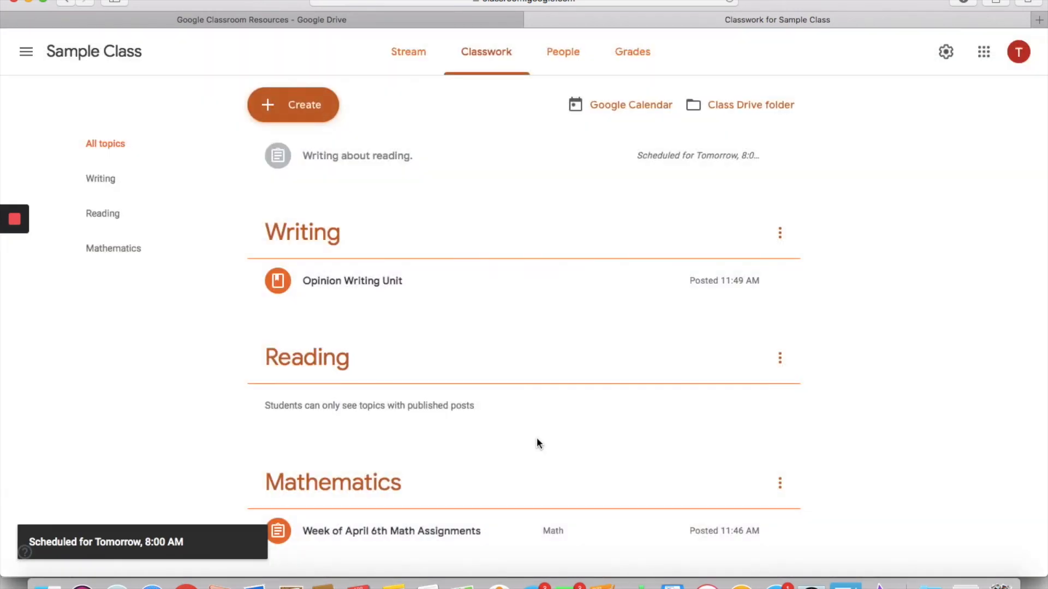
scroll(532, 421, "down", 1)
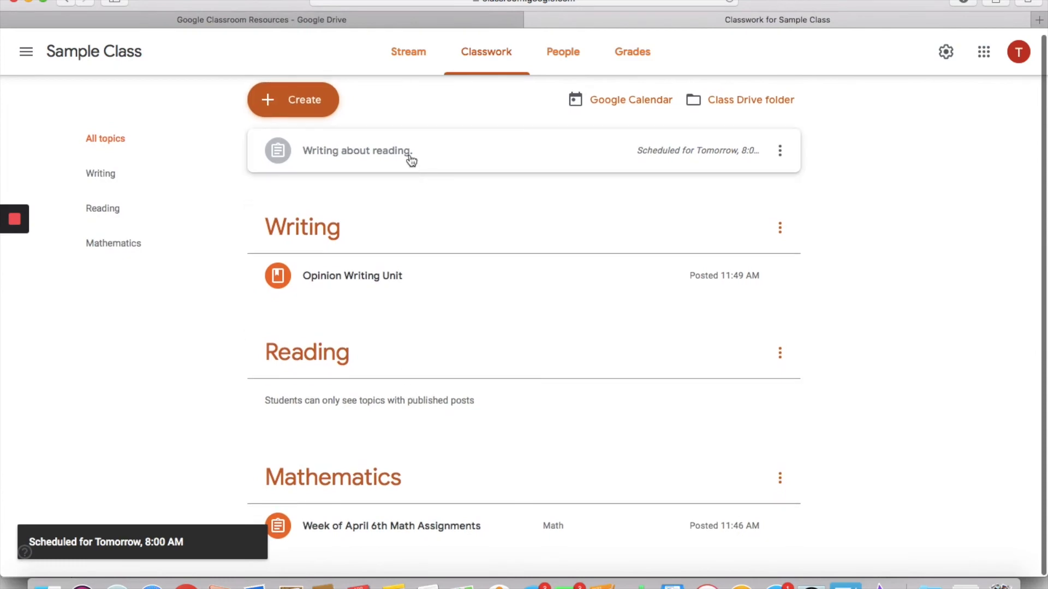
left_click_drag(500, 163, 463, 381)
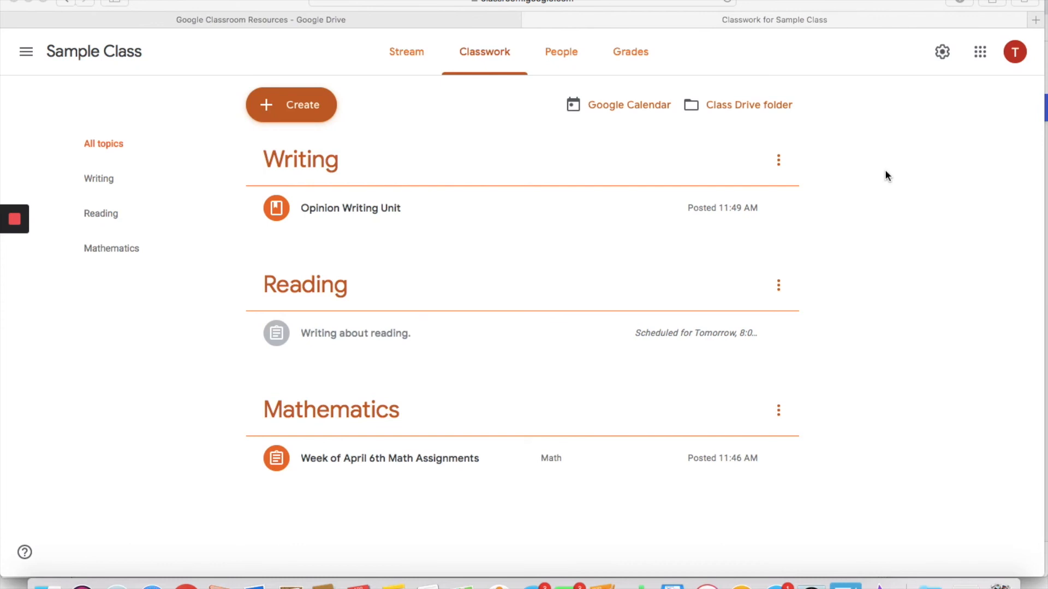
- Expand the Week of April 6th Math Assignments post, check its assigned student work, and return to the post's details
left_click(437, 460)
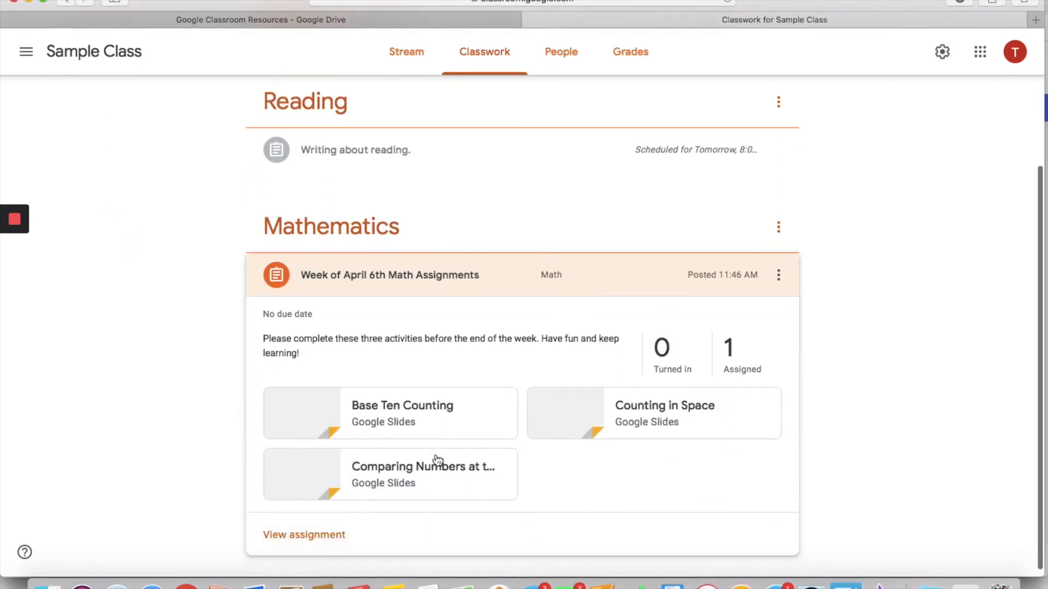
left_click(727, 347)
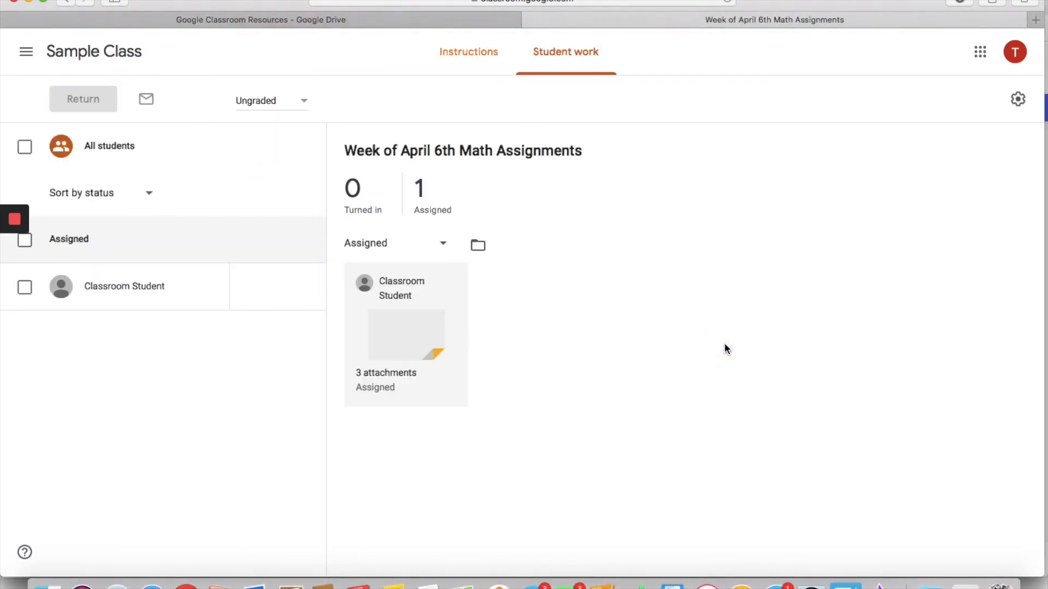
left_click(66, 2)
scroll(444, 233, "down", 4)
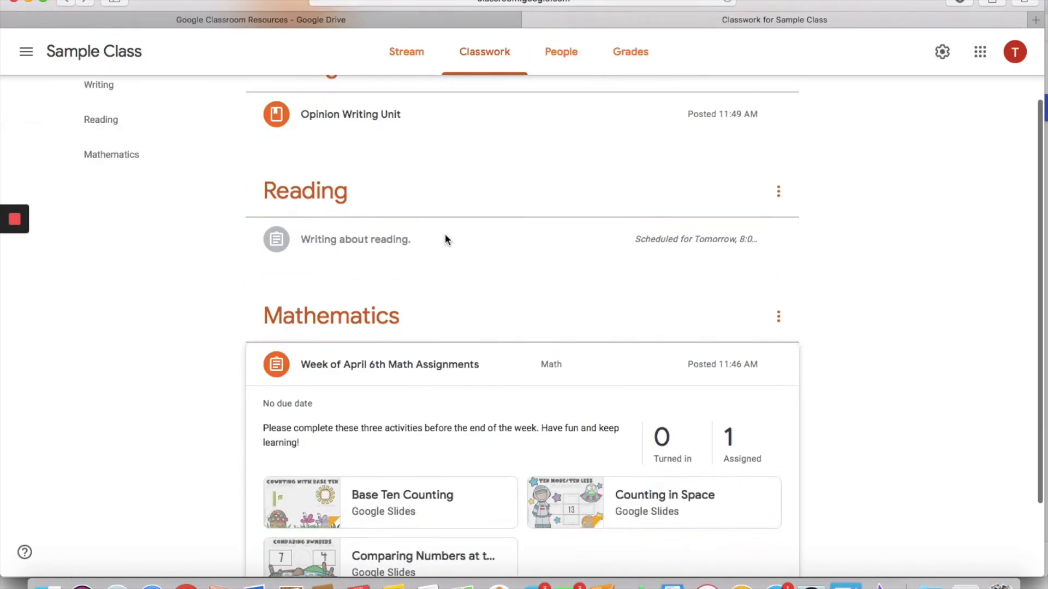
left_click(434, 272)
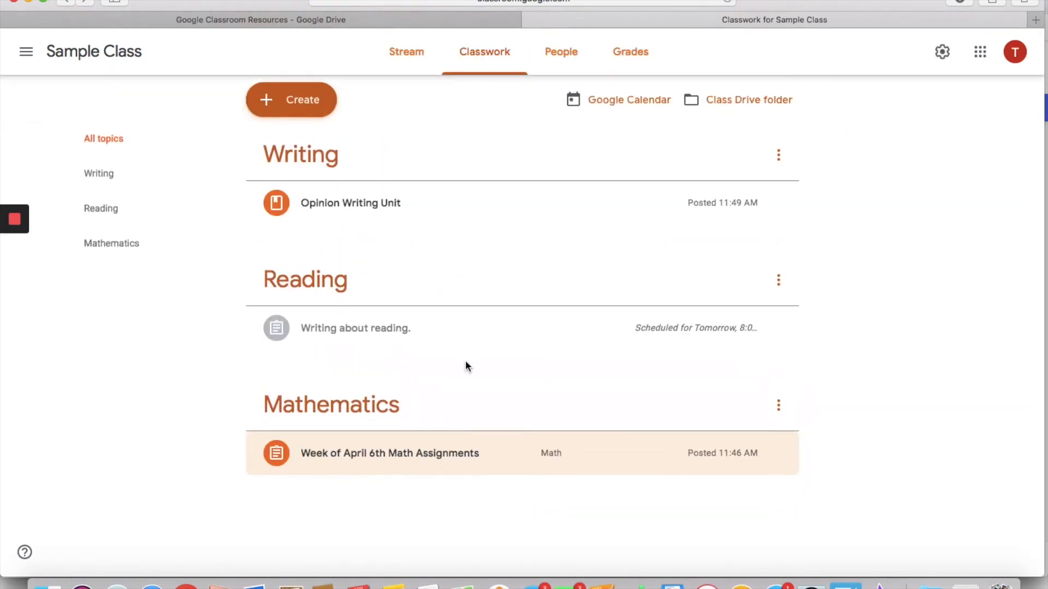
left_click(442, 464)
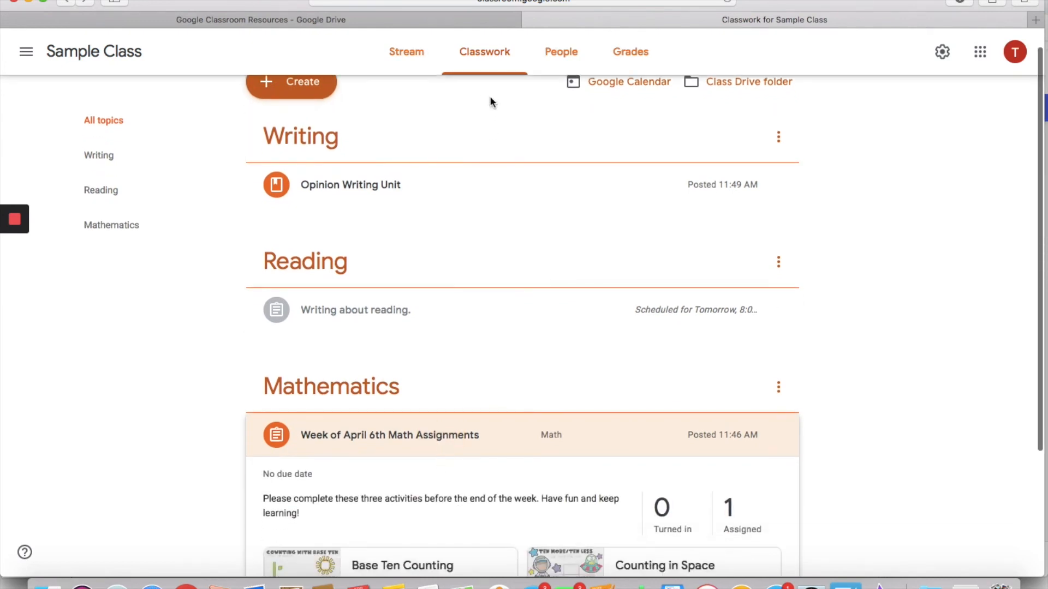
scroll(479, 273, "down", 5)
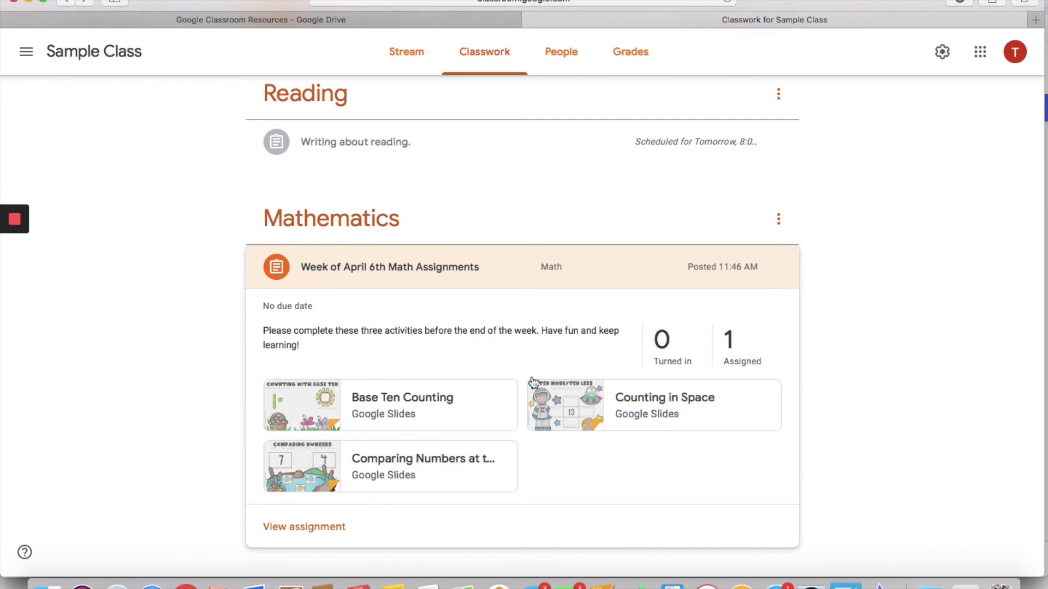
- View the math assignment's student work, open the student's Ten More/Ten Less slides for grading, and dismiss the introductory tips
left_click(326, 530)
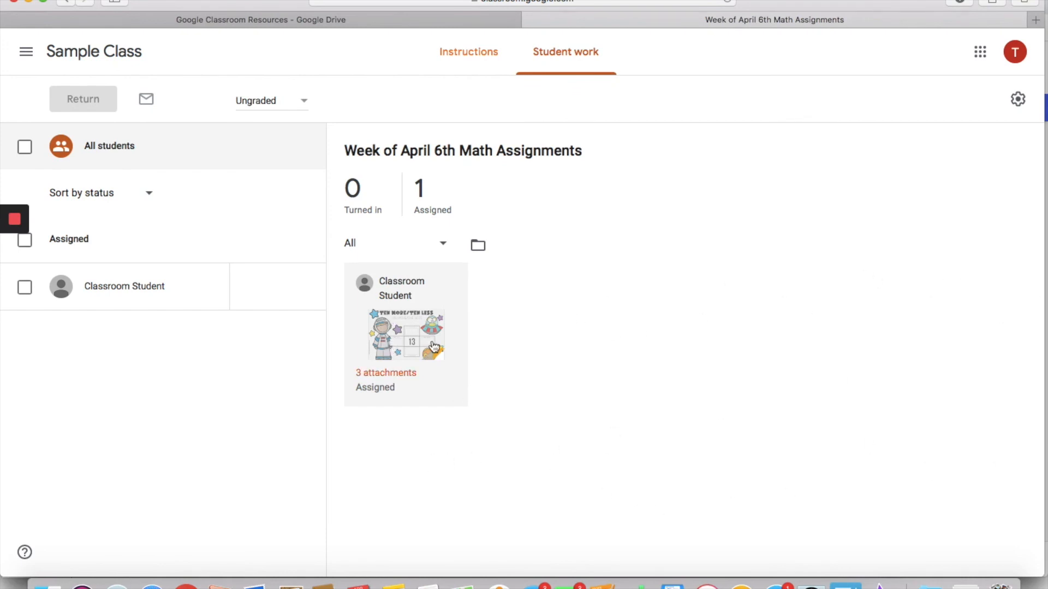
left_click(404, 341)
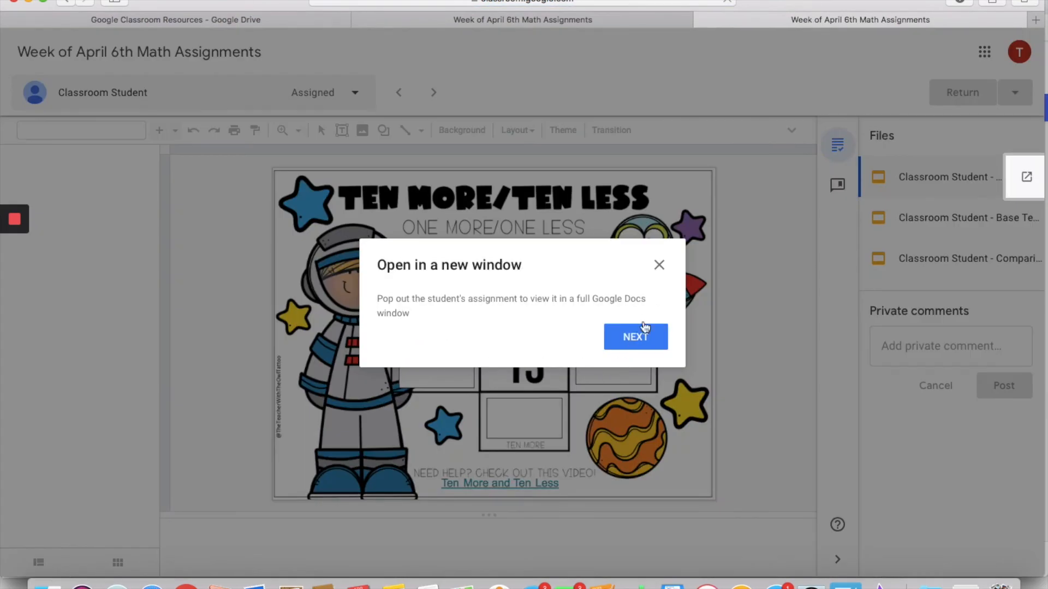
left_click(635, 336)
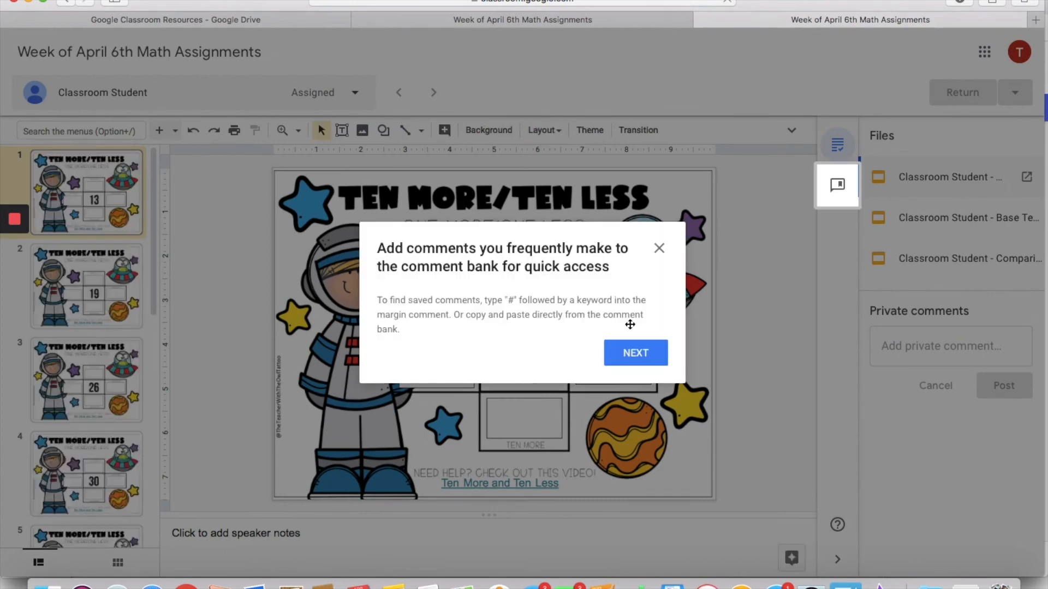
left_click(660, 249)
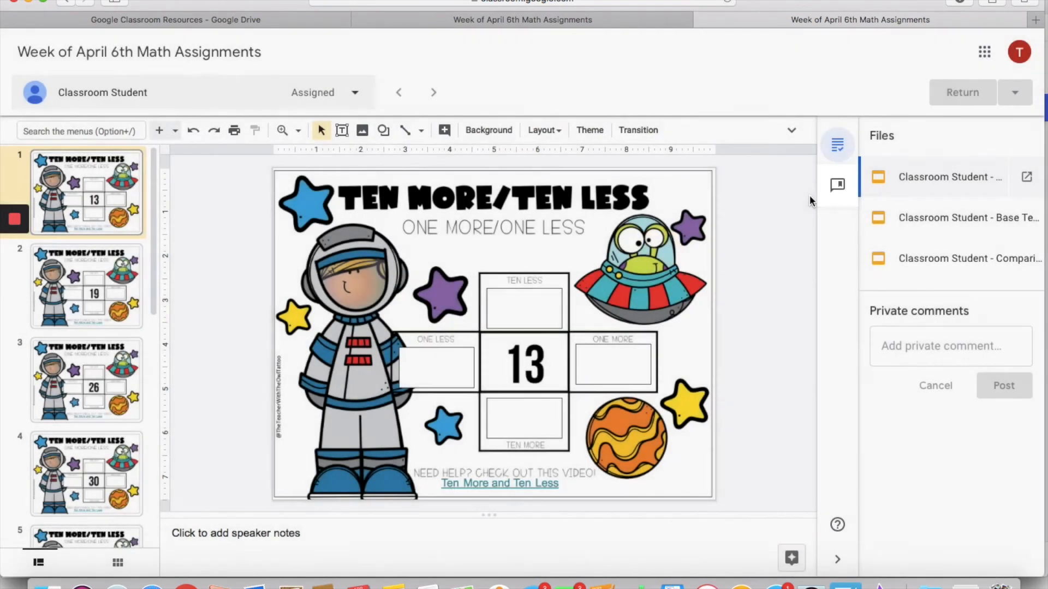